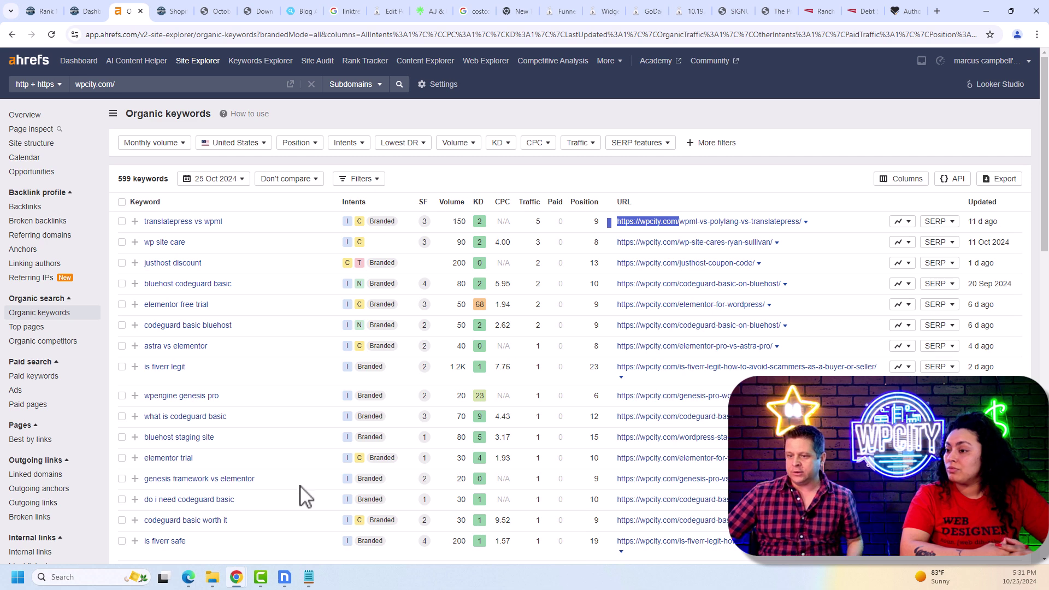
Open the ranking URL for the keyword "is fiverr legit" in a new tab.
right_click(666, 367)
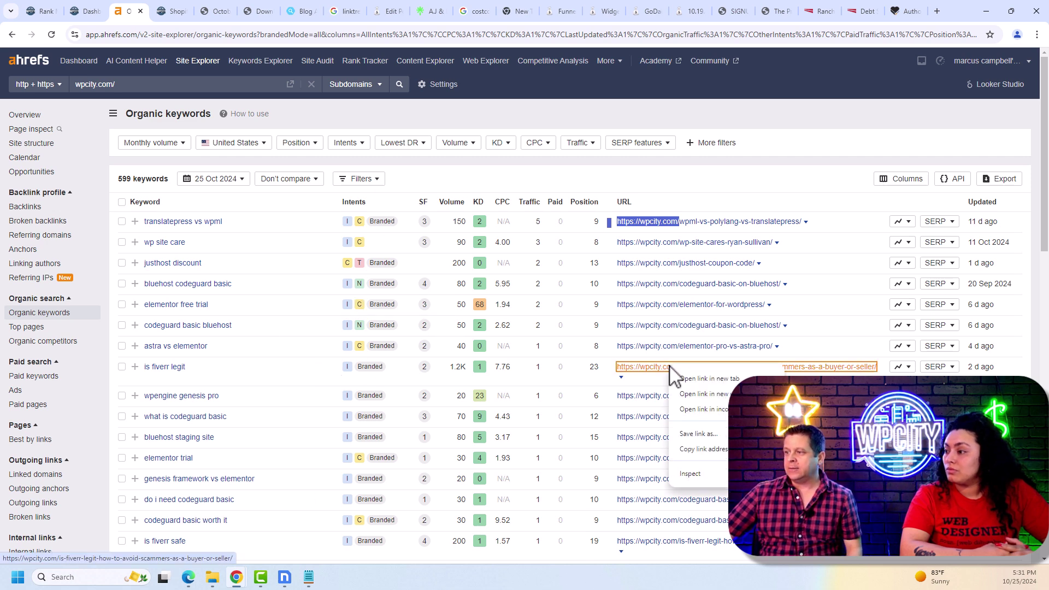
left_click(650, 366)
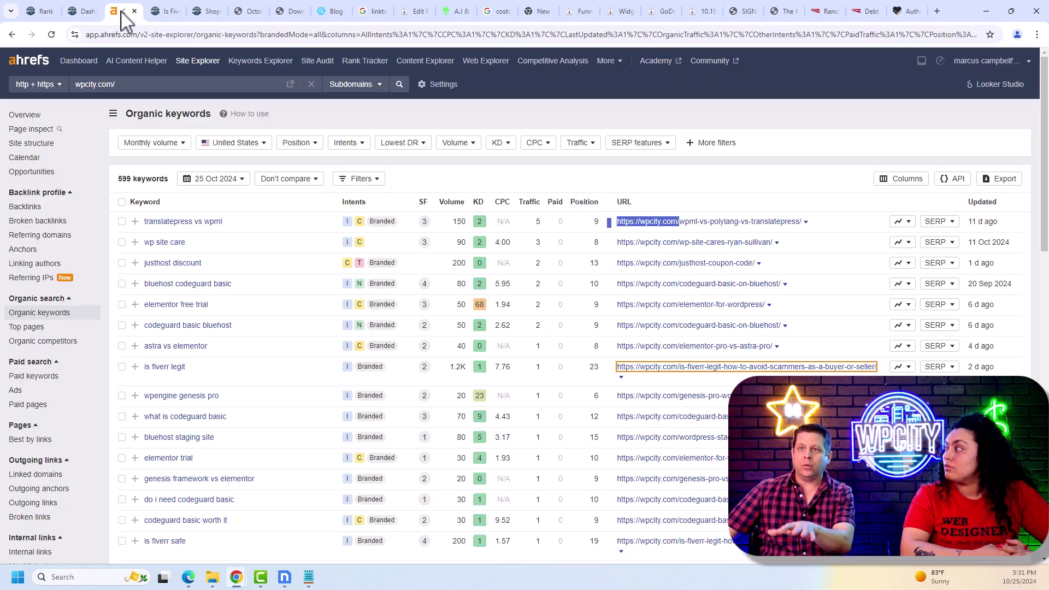
Return to the Ahrefs organic keywords report and set its date to 25 Oct 2022.
left_click(119, 11)
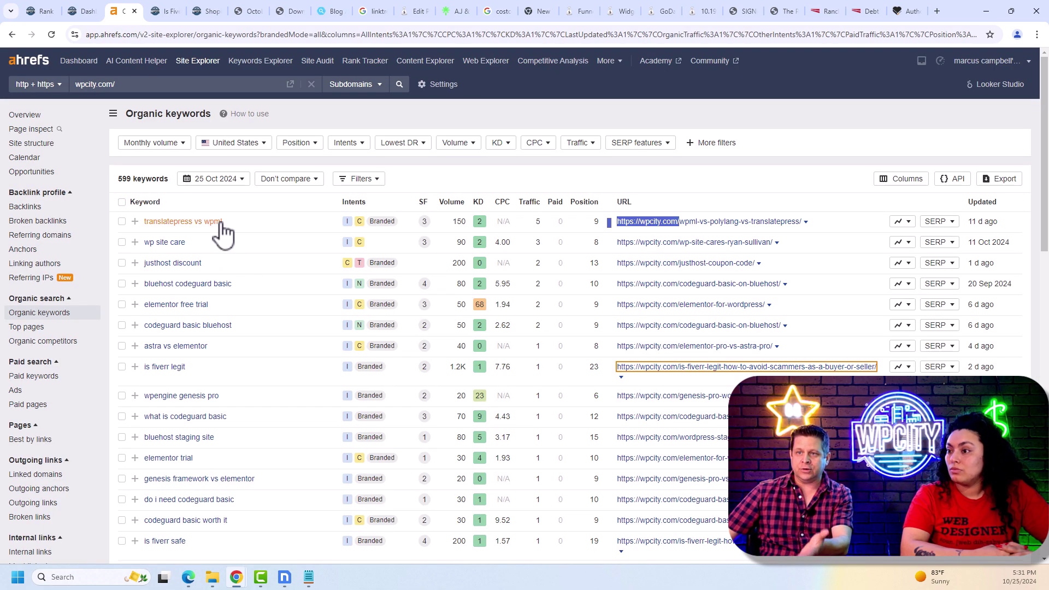
left_click(215, 179)
left_click(229, 354)
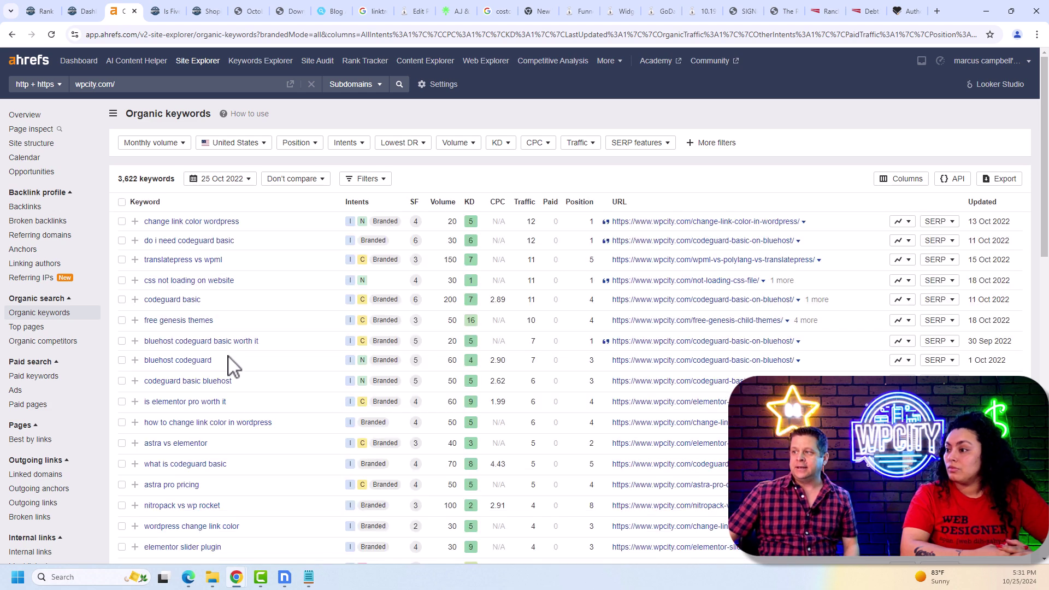
View the live pages ranking for "change link color wordpress" and "free genesis themes", closing each one after checking it.
left_click(680, 222)
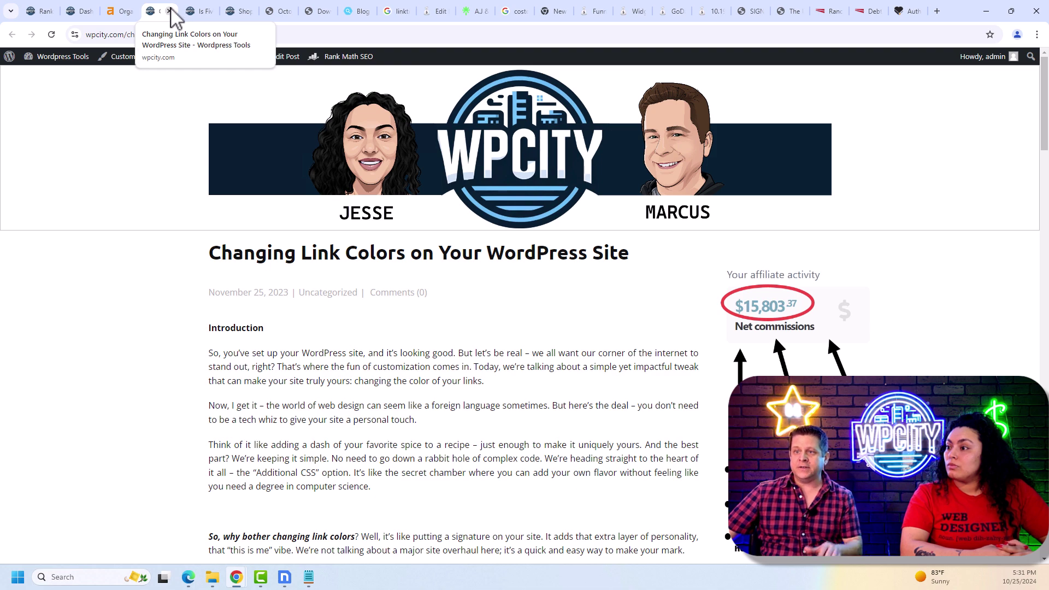
left_click(169, 11)
left_click(636, 322)
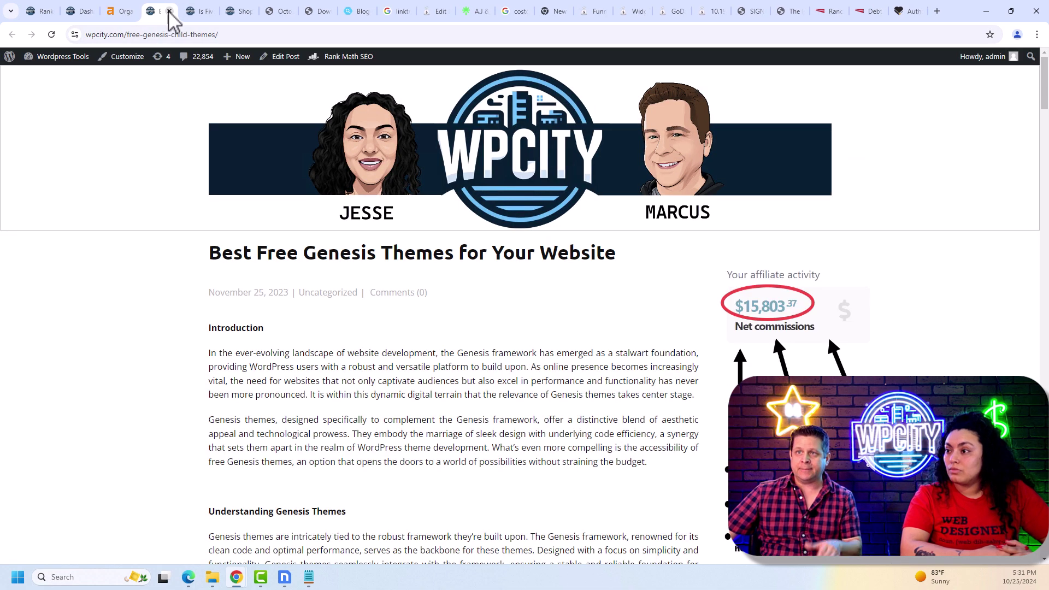
left_click(170, 11)
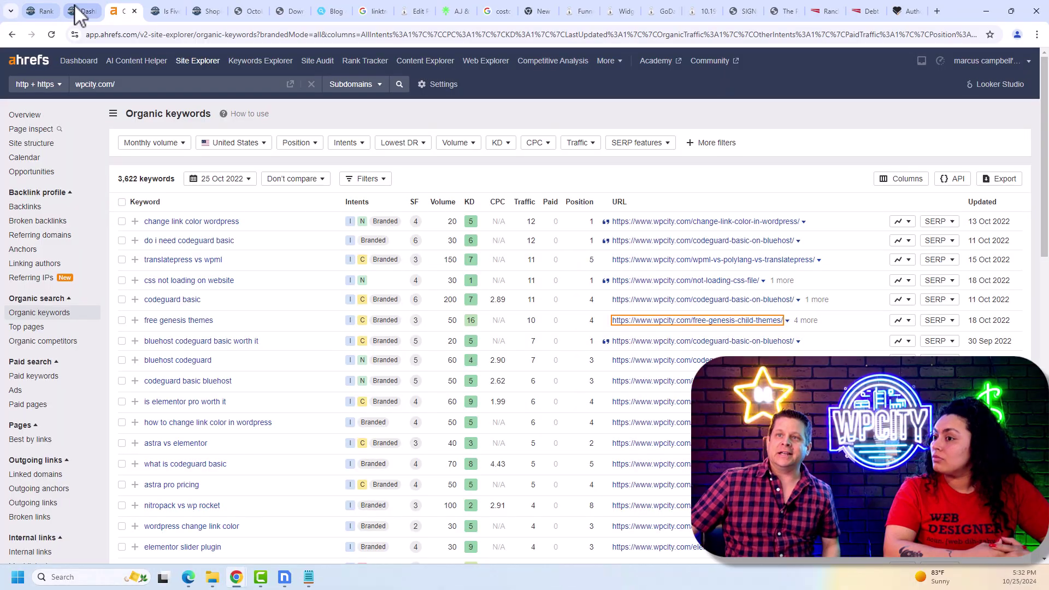
Open Rank Math's 404 Monitor from the WordPress dashboard and review the logged URLs.
left_click(82, 11)
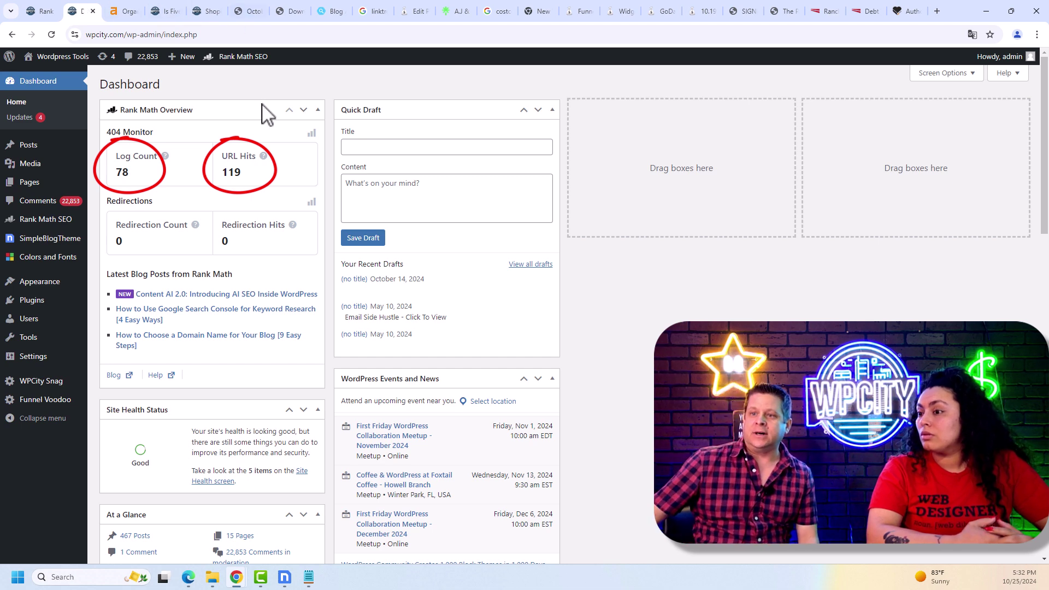
left_click(313, 134)
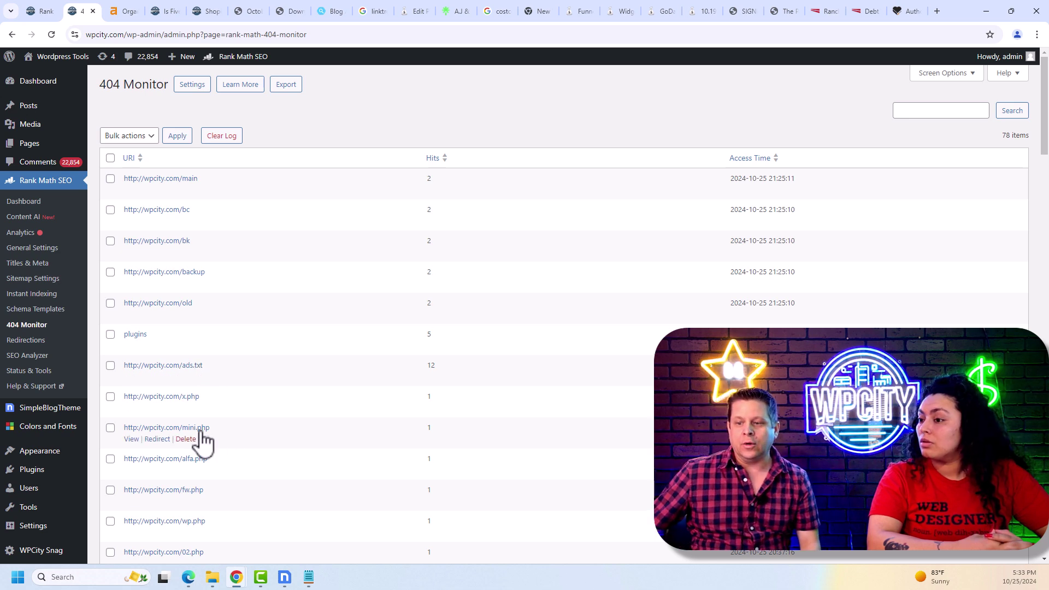
scroll(214, 459, "down", 1)
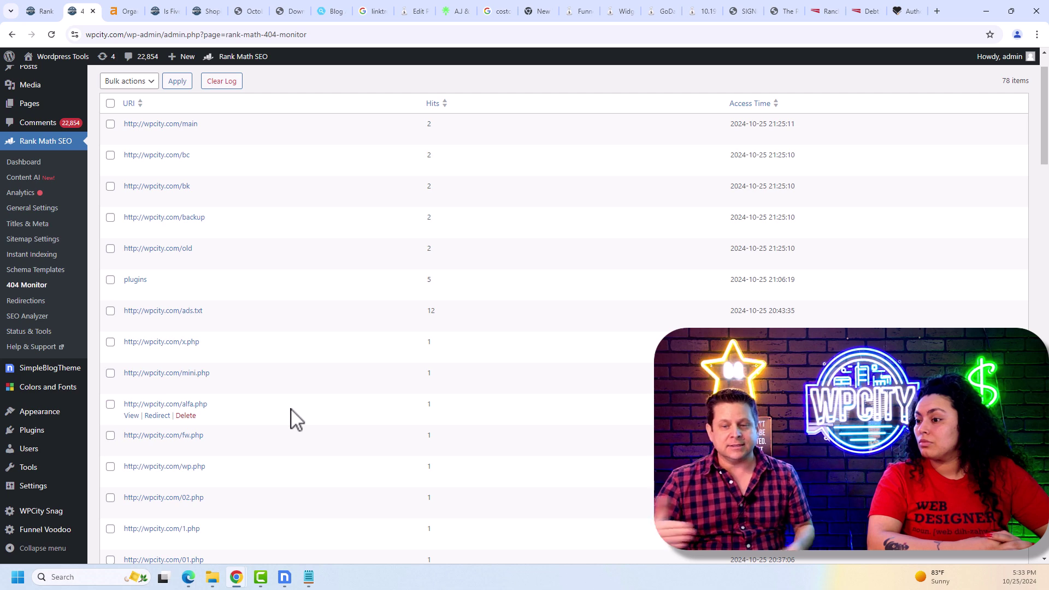
scroll(285, 410, "down", 5)
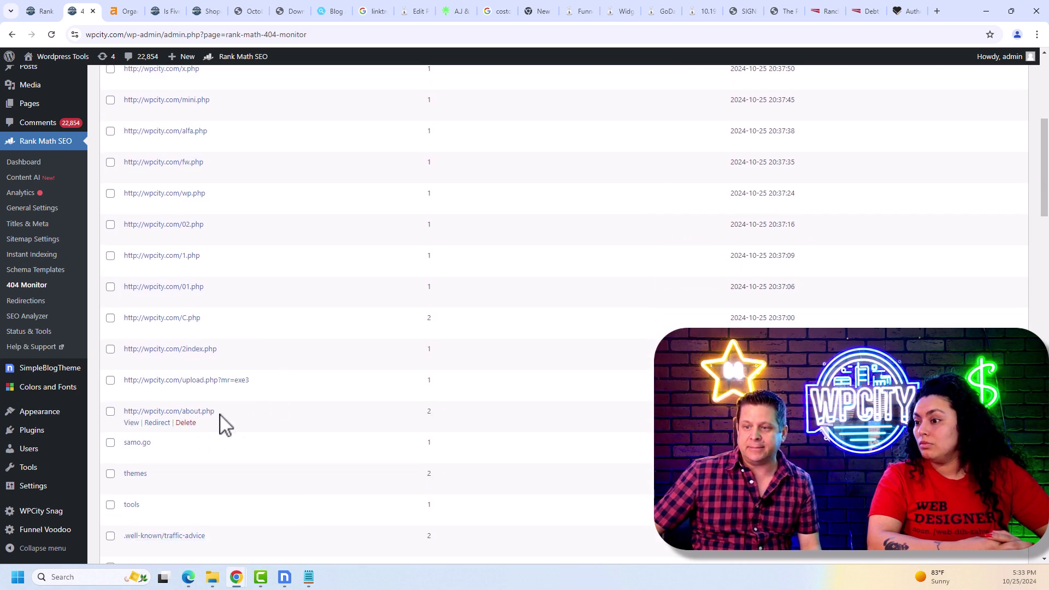
scroll(232, 410, "down", 5)
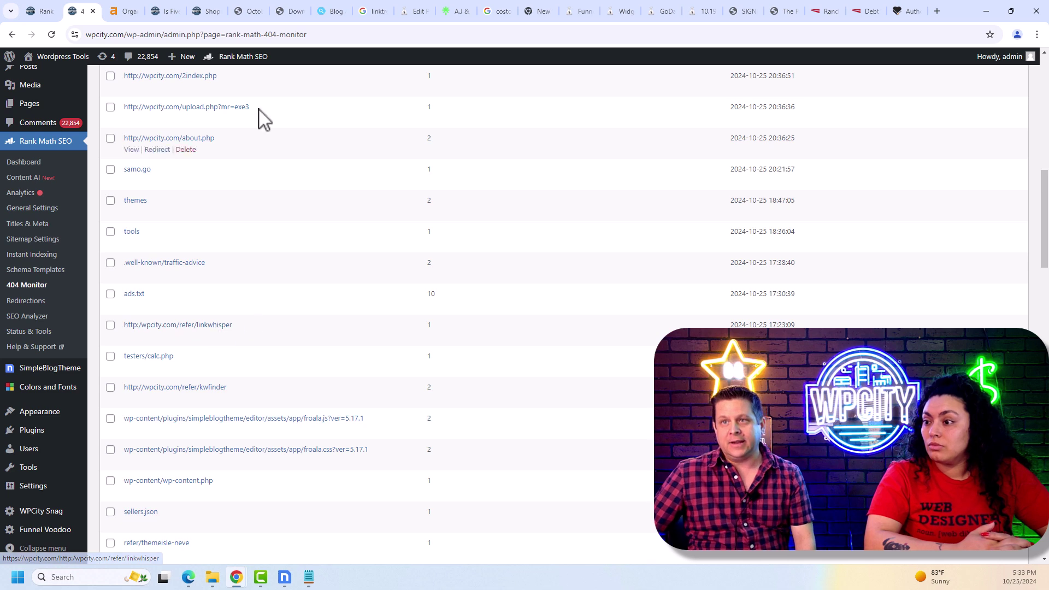
Search Google for "linkwhisper affiliate program" in the tab holding the Fiverr article.
left_click(164, 11)
left_click(175, 33)
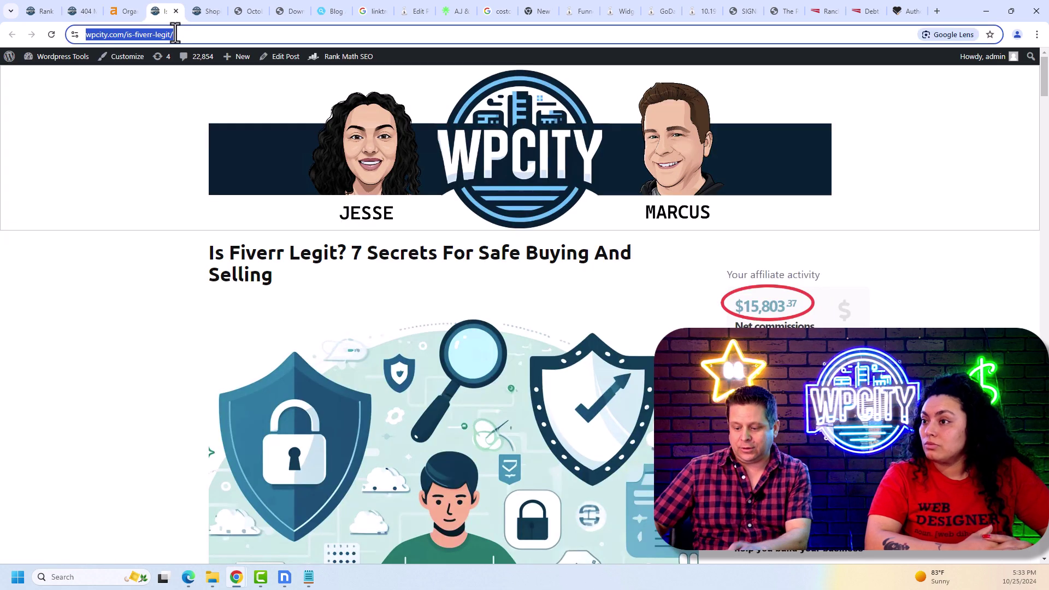
type("linkh")
key("BackSpace")
type("whisper ")
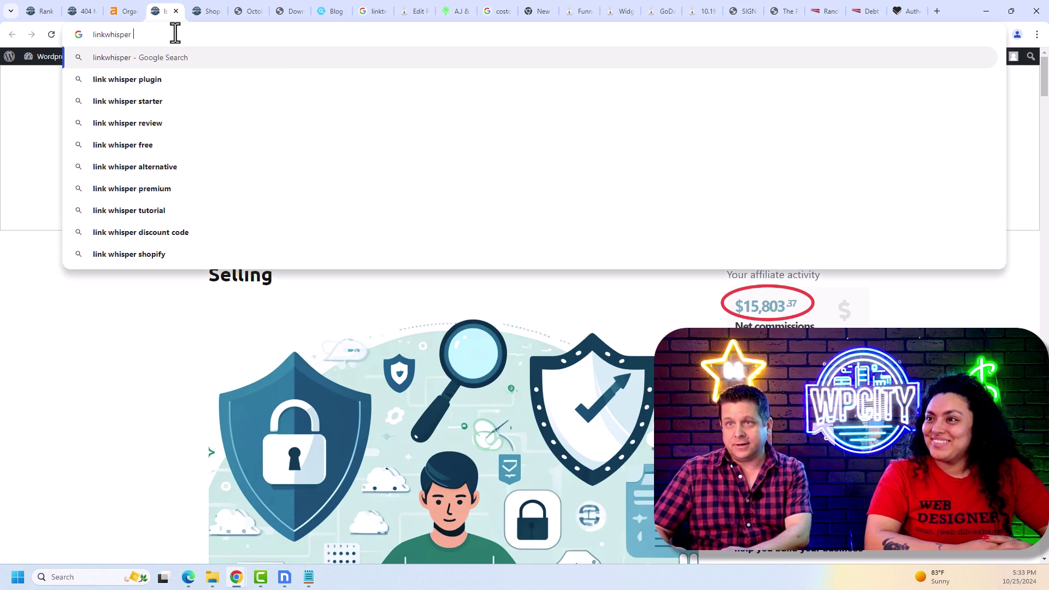
type("affiliate prof")
key("BackSpace")
type("gram")
key("Return")
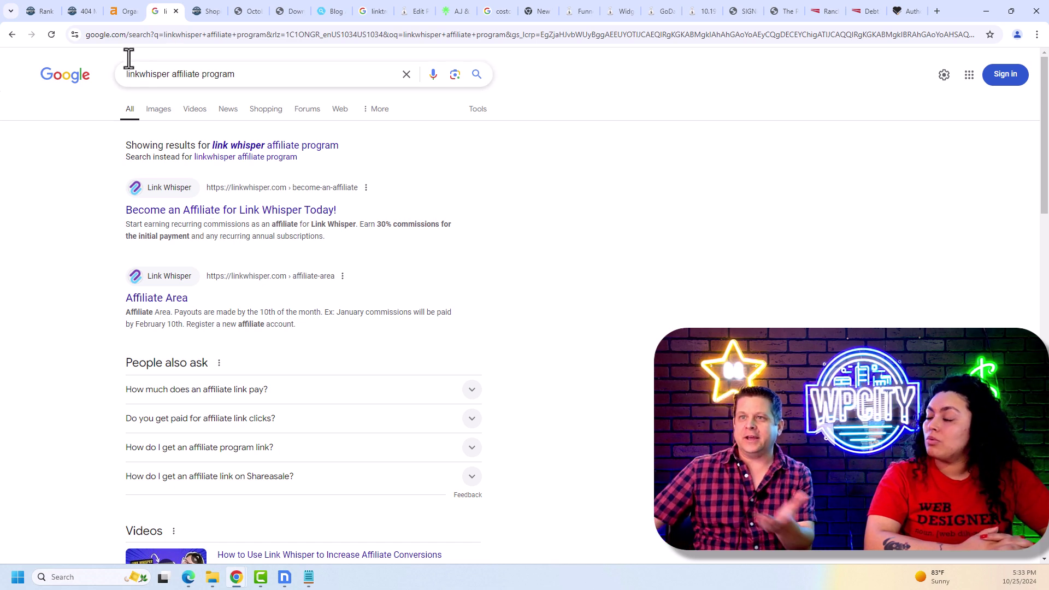
Return to the 404 Monitor log and locate the broken referral URLs for linkwhisper and kwfinder.
left_click(124, 10)
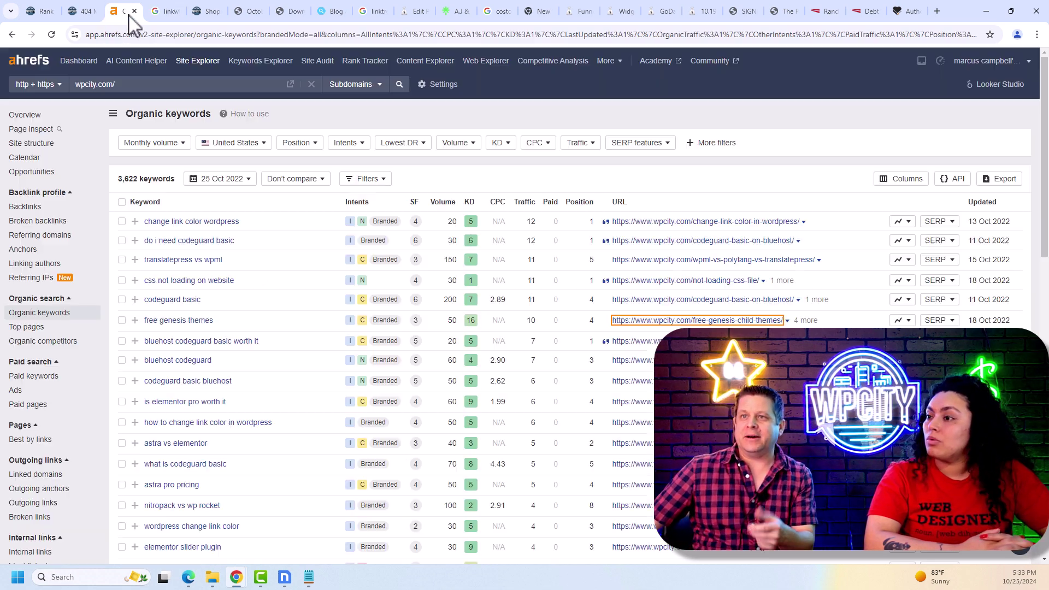
left_click(86, 11)
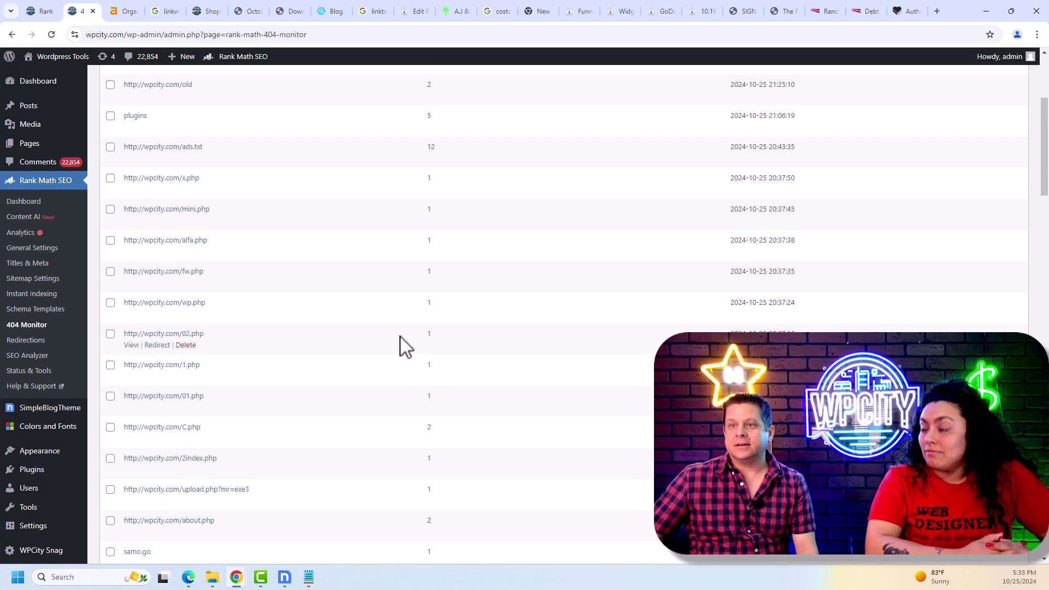
scroll(404, 347, "down", 2)
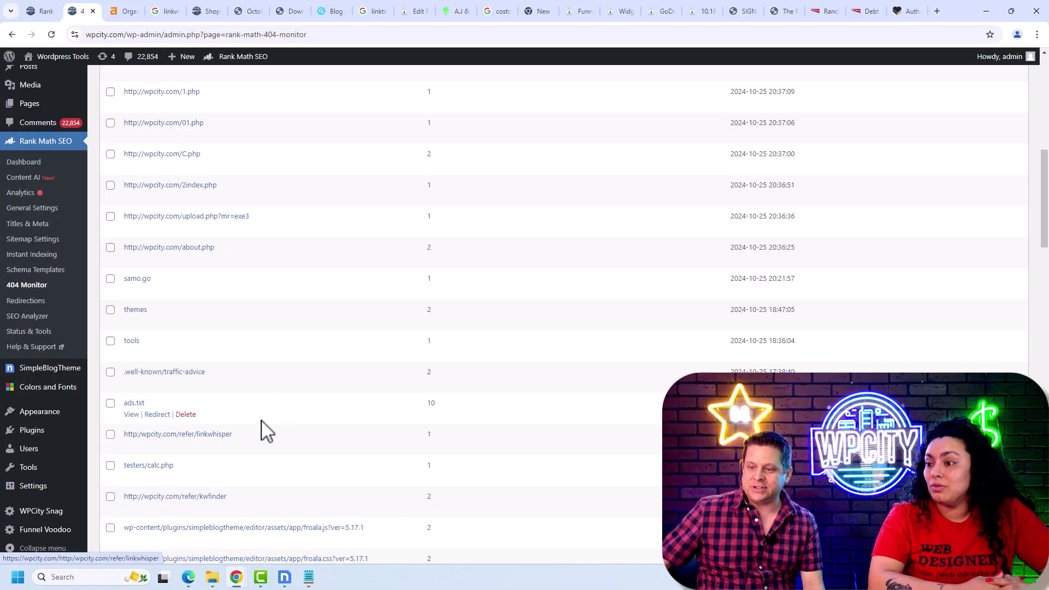
scroll(276, 415, "down", 1)
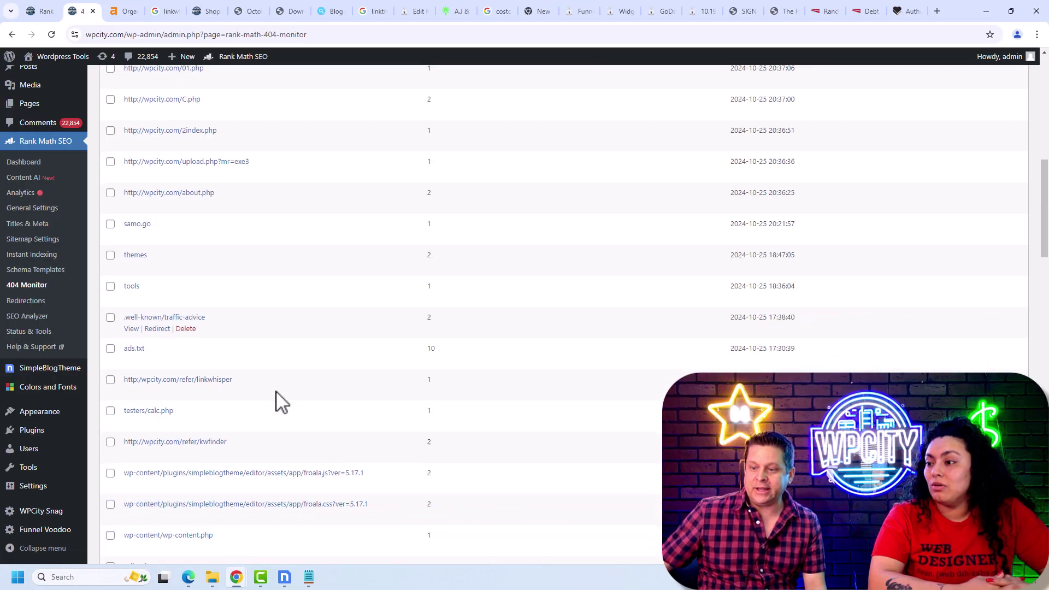
Search Google for "kwfinder affiliate program" in the Ahrefs tab and skim the results.
left_click(131, 11)
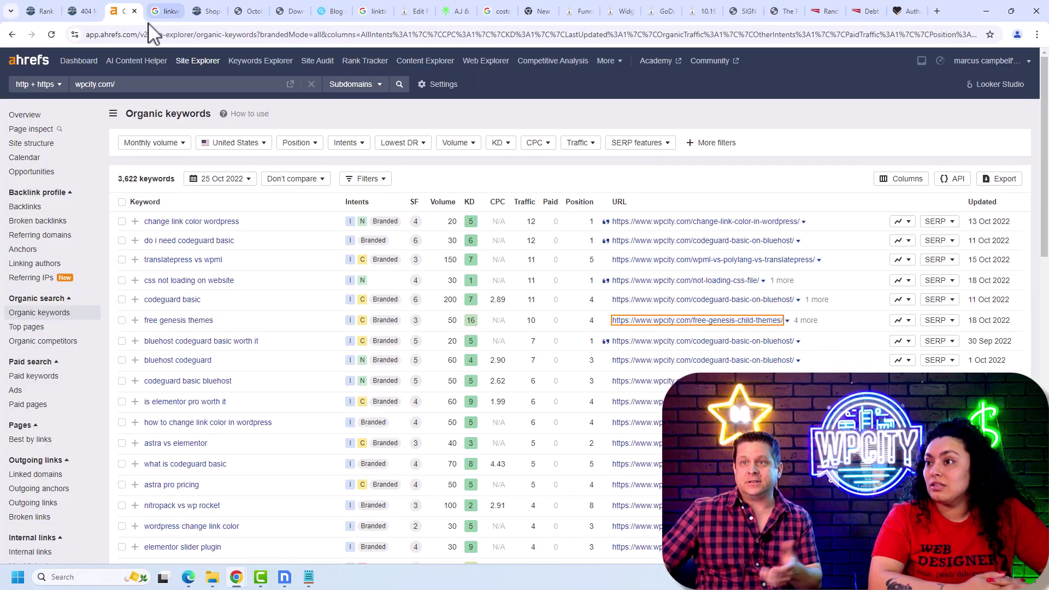
left_click(152, 34)
type("kwfi")
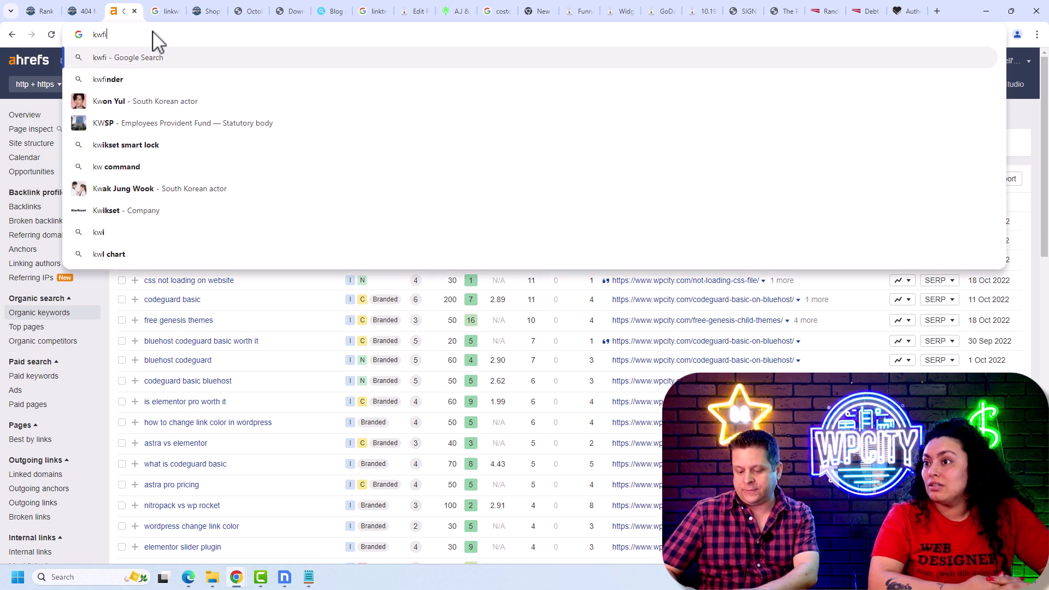
type("nder affiliate program")
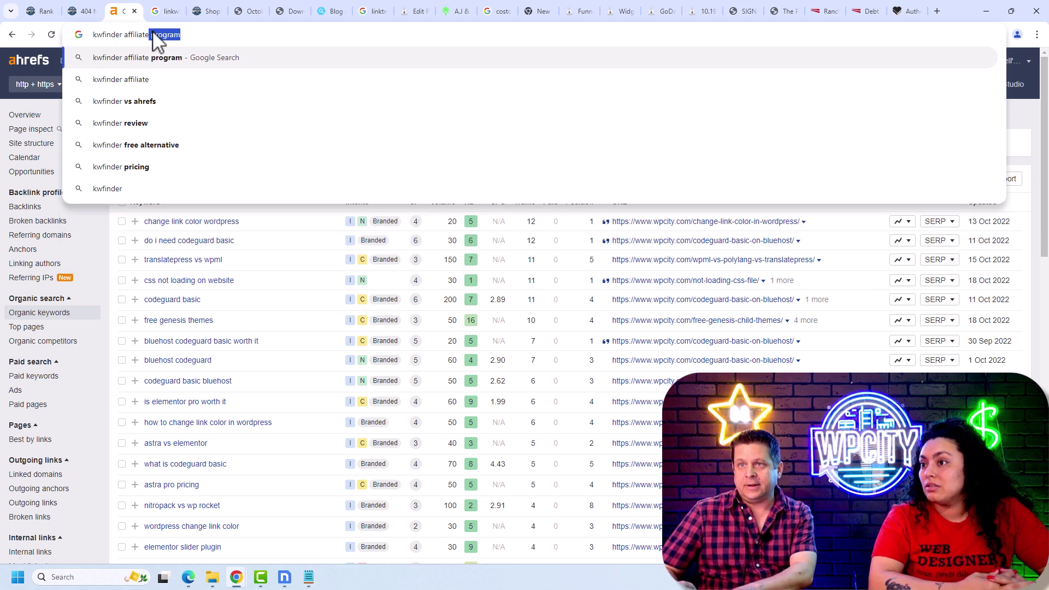
key("Return")
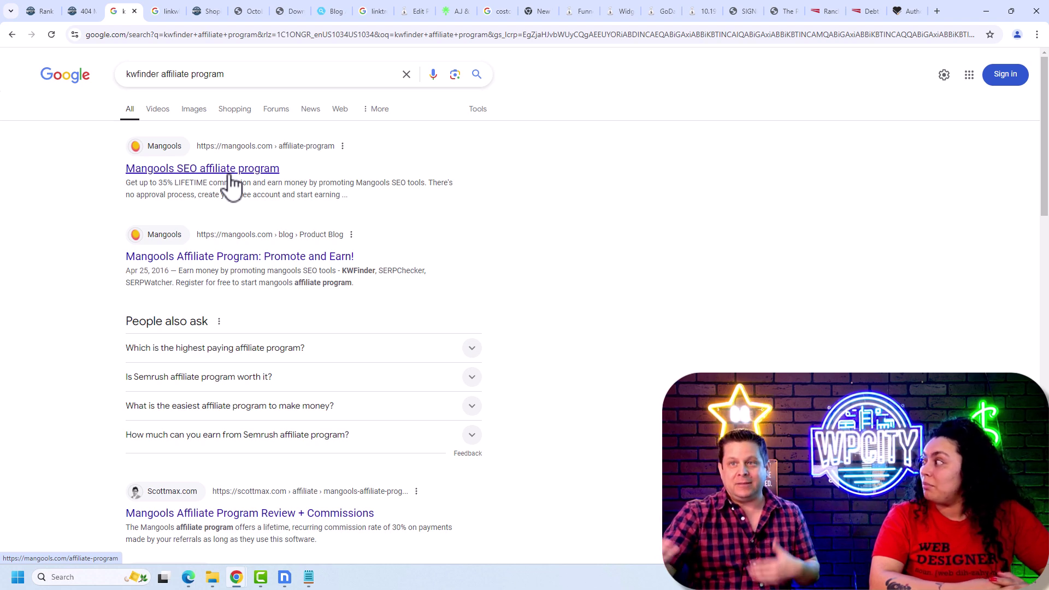
scroll(333, 403, "down", 3)
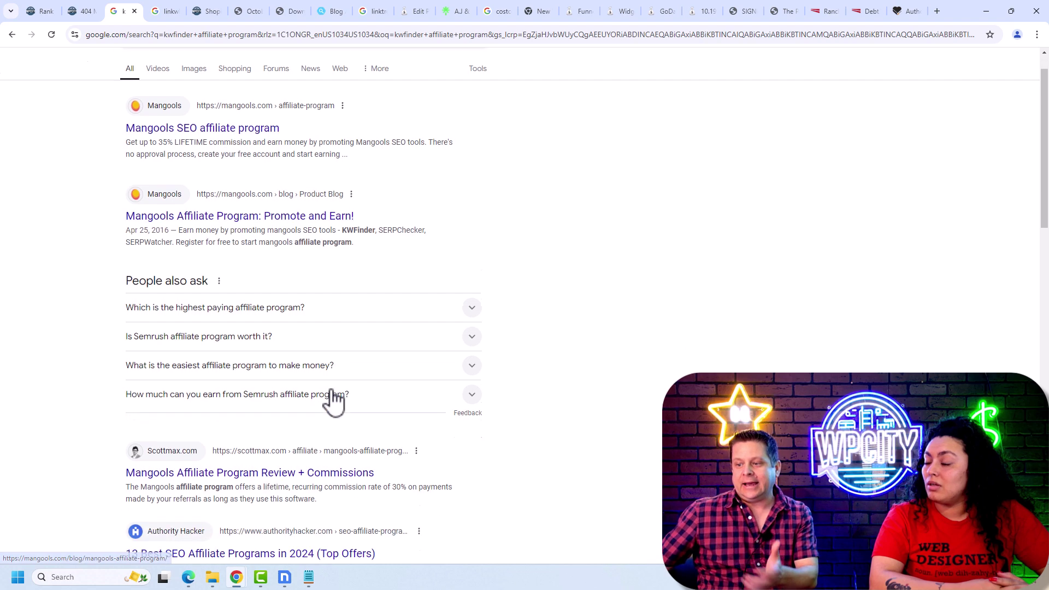
Examine the rest of the 404 Monitor log for broken referral links and missing articles, then return to its search field.
left_click(87, 13)
scroll(235, 218, "down", 2)
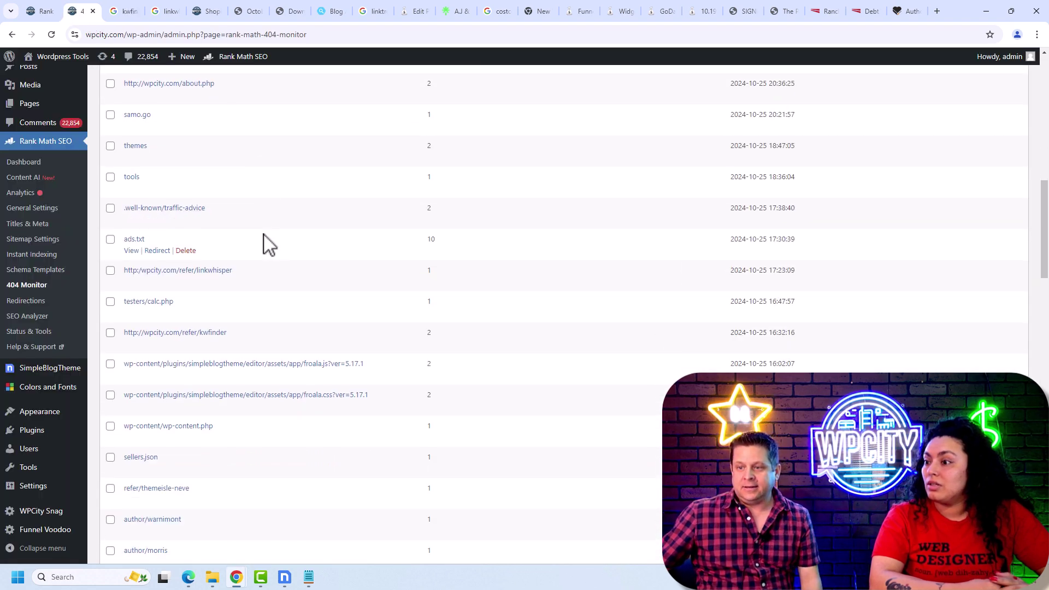
scroll(267, 243, "down", 1)
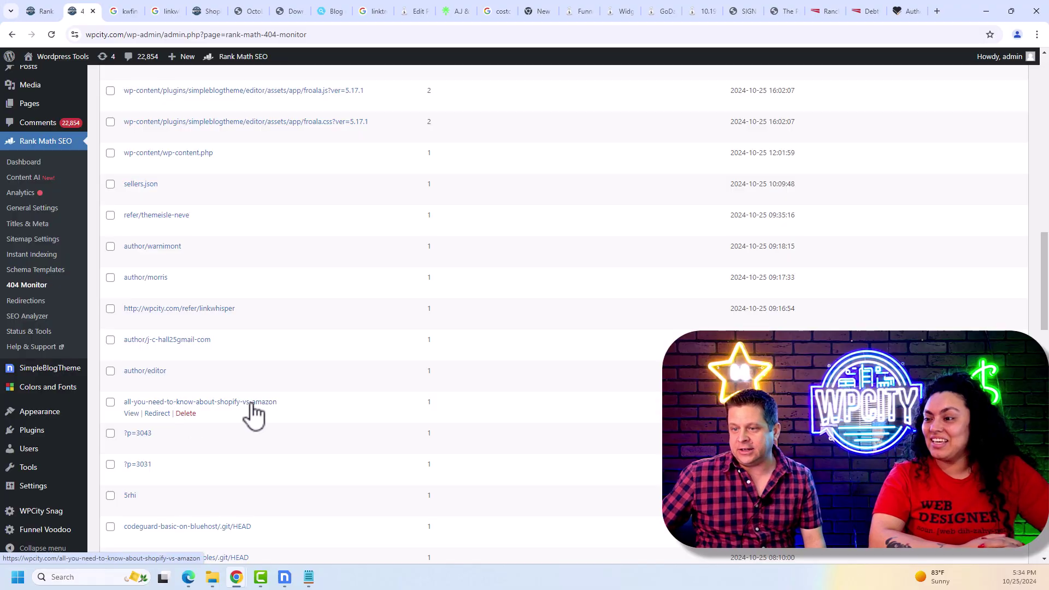
scroll(244, 414, "down", 2)
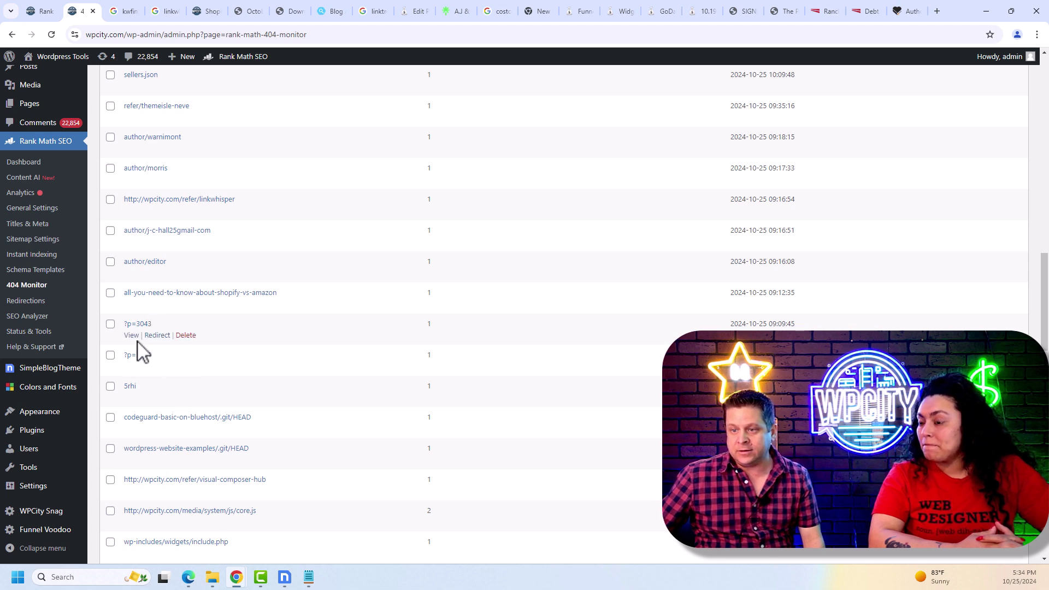
scroll(219, 389, "down", 2)
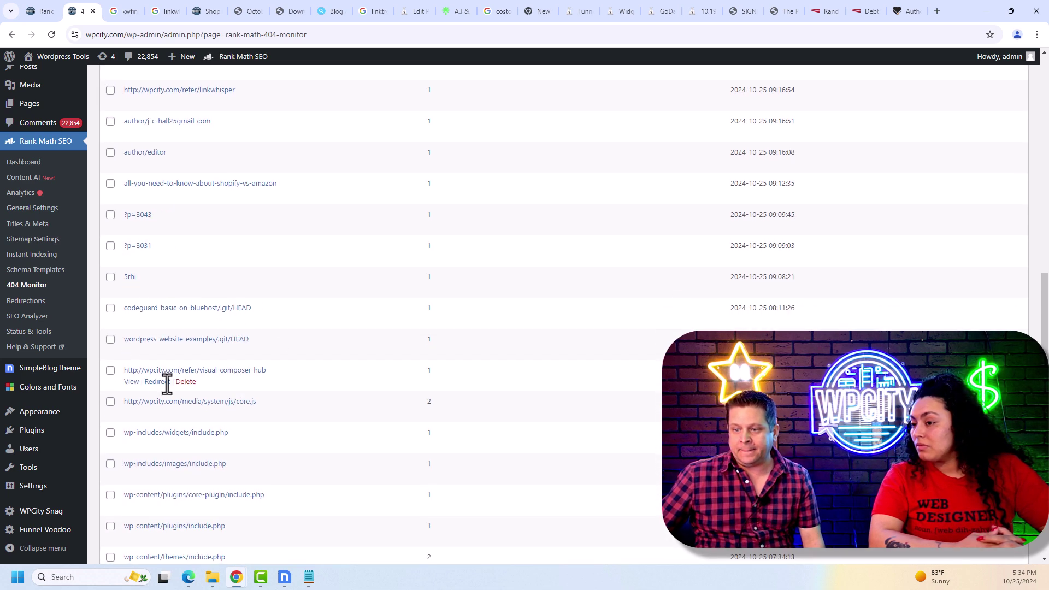
scroll(224, 388, "down", 5)
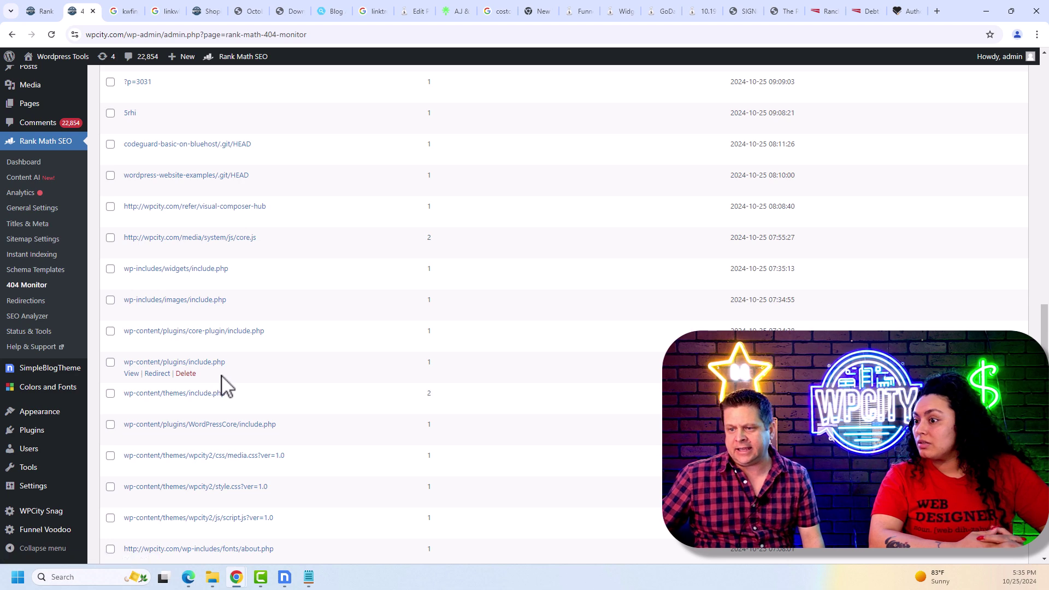
scroll(224, 386, "down", 6)
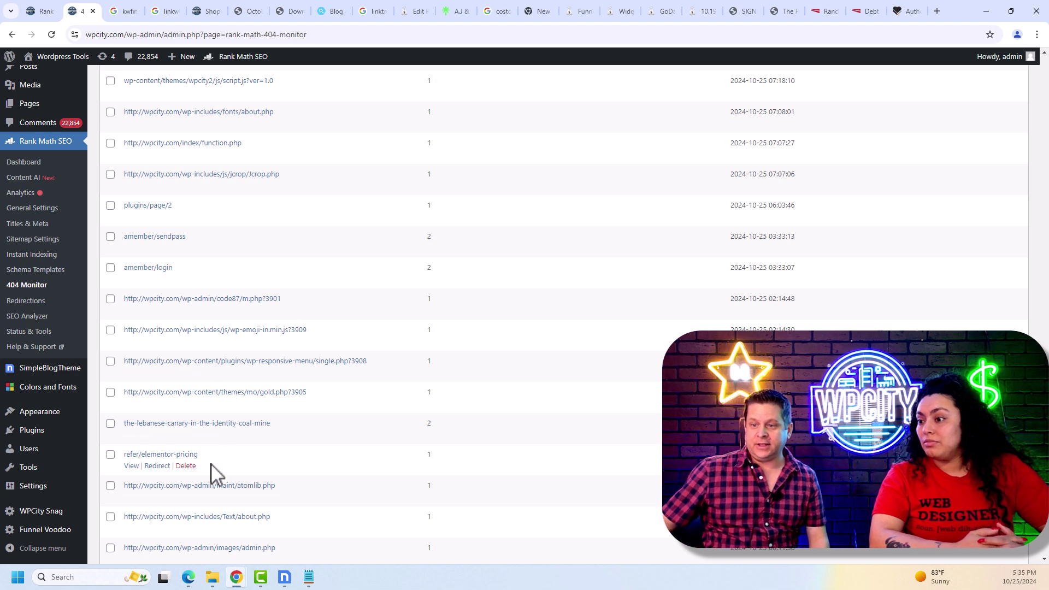
scroll(299, 490, "up", 8)
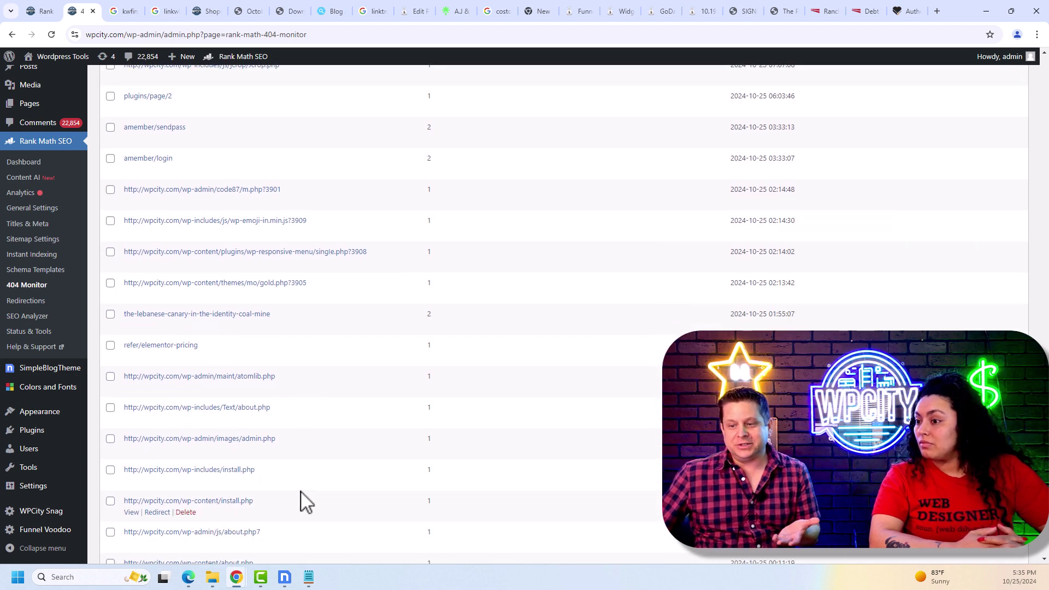
scroll(300, 490, "up", 15)
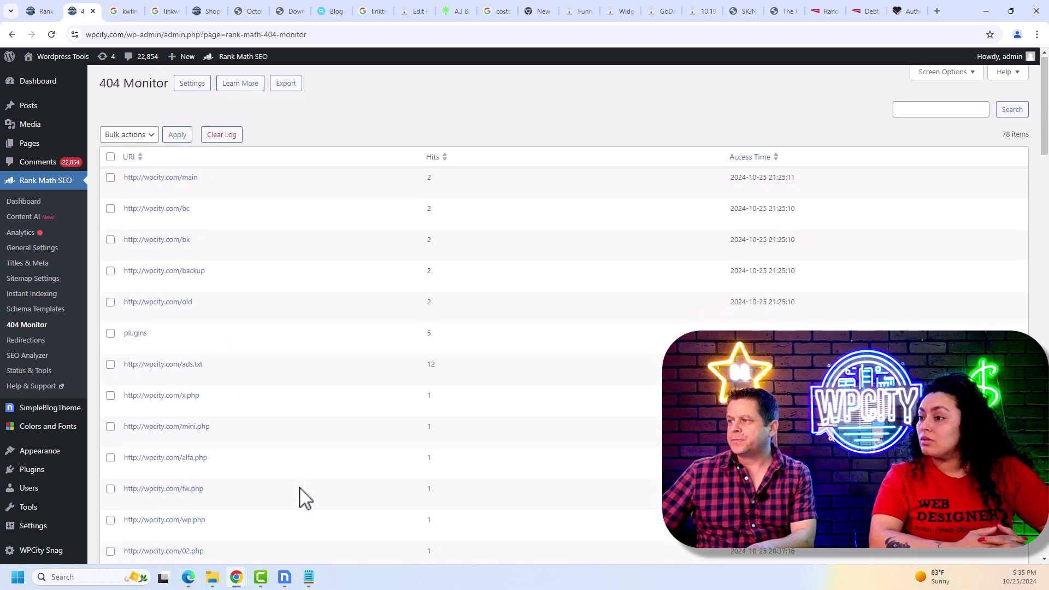
left_click(957, 108)
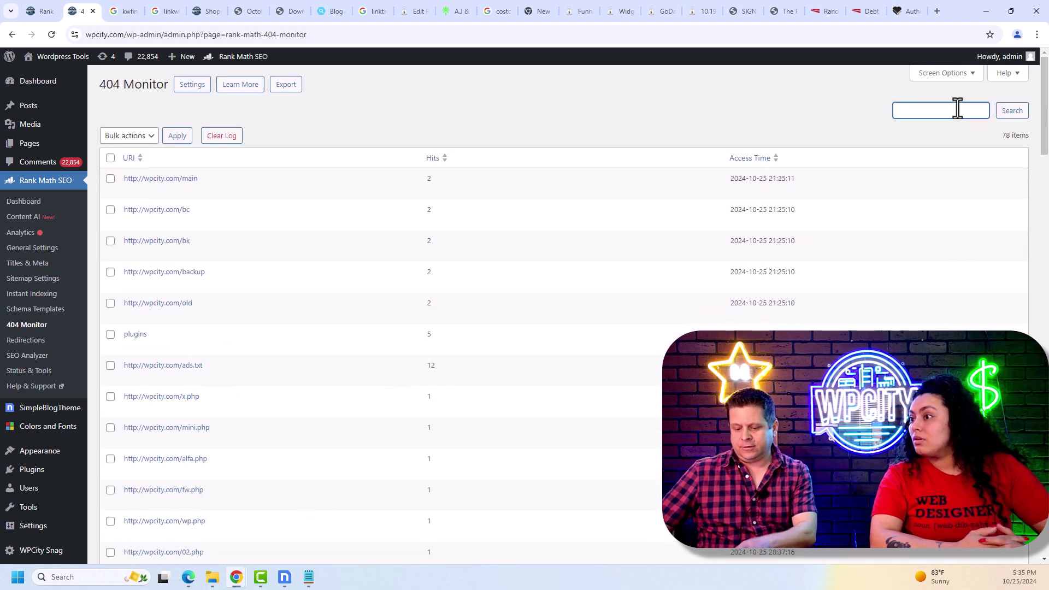
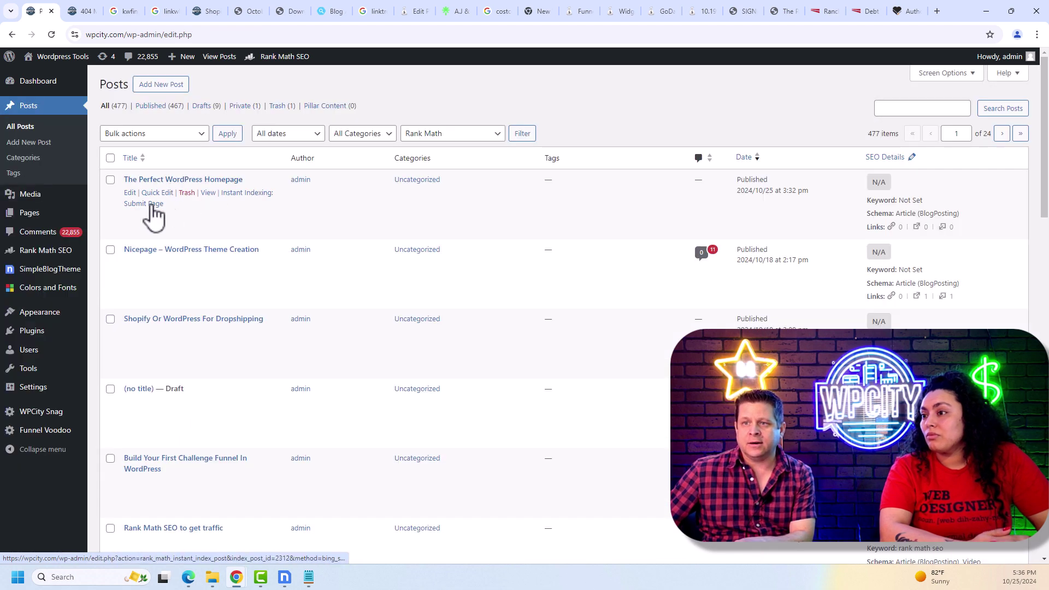
View the published post "The Perfect WordPress Homepage" from the posts list.
left_click(207, 193)
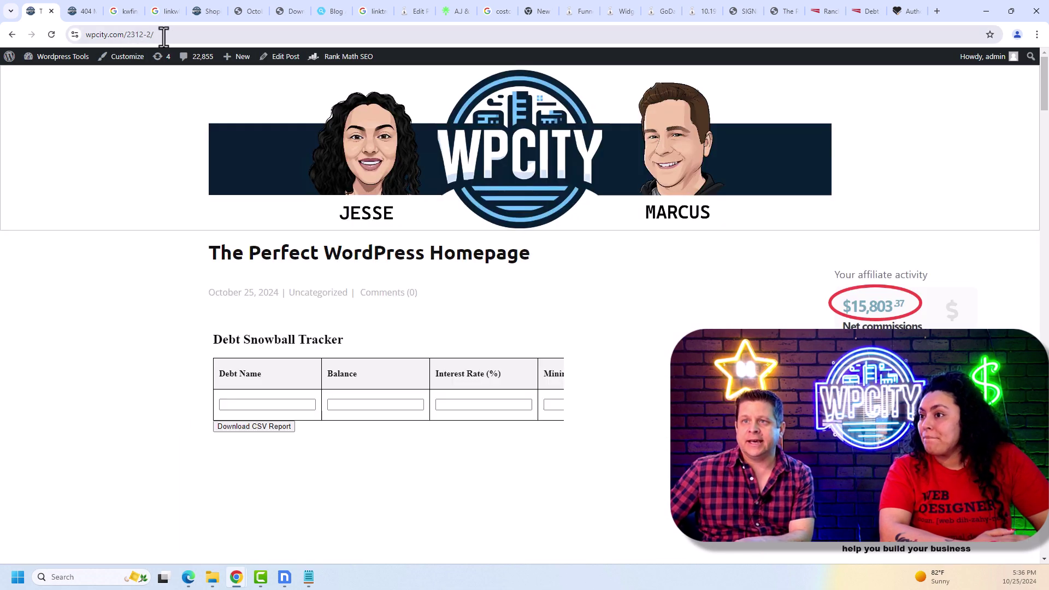
left_click_drag(165, 35, 136, 36)
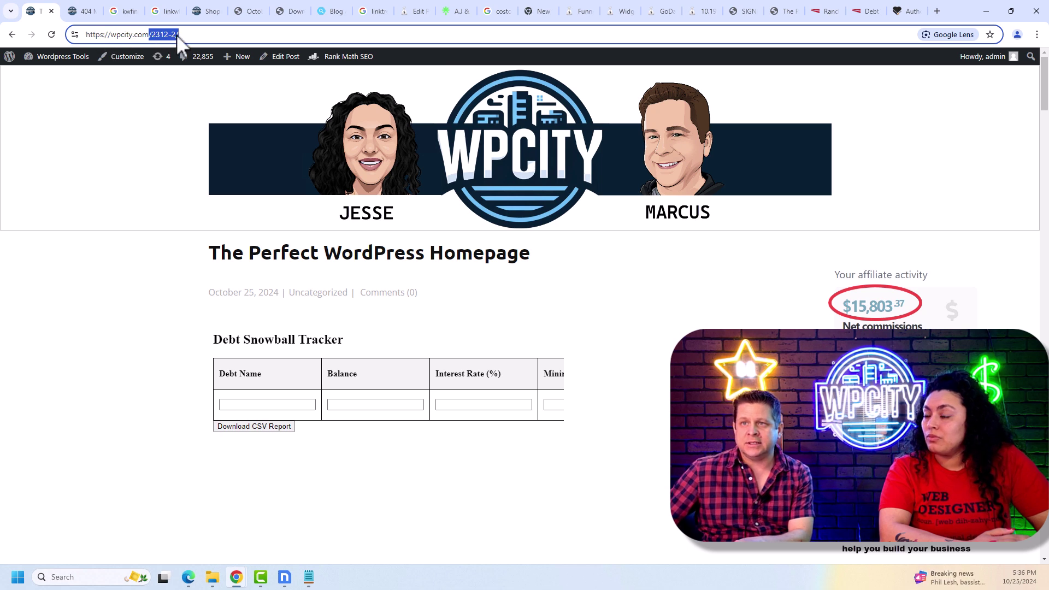
left_click_drag(208, 34, 52, 60)
type("http:/wpcity.com/refer/linkwhisper")
key("BackSpace")
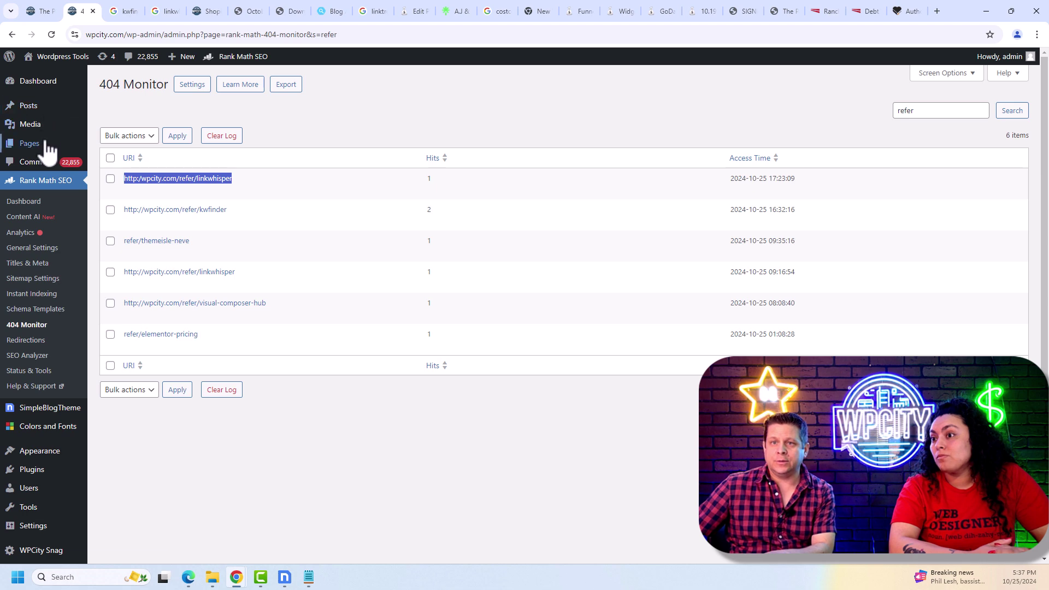
Create a new WordPress page titled "Refer" and publish it.
mouse_move(44, 147)
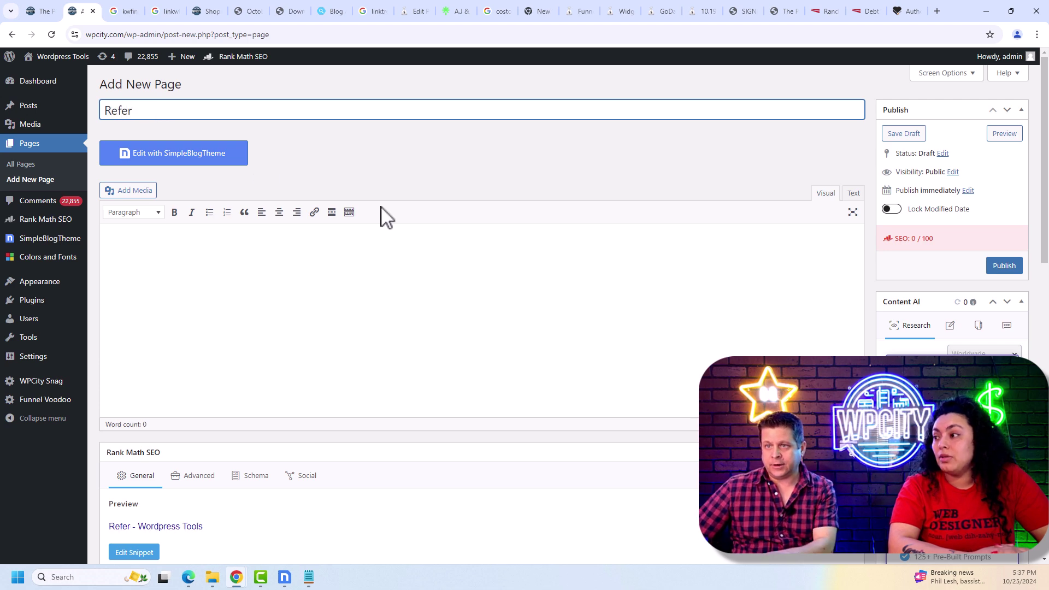
left_click(782, 316)
left_click(1016, 265)
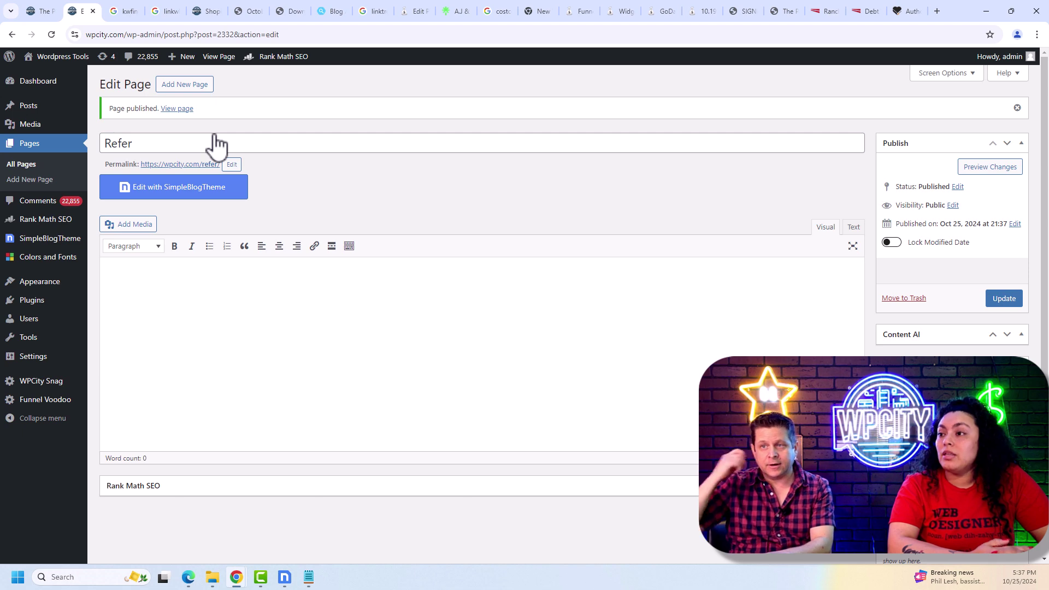
Add another new page, title it "Link Whisper" and publish it.
left_click(184, 84)
type("http:/wpcity.com/refer/linkwhisper")
left_click_drag(295, 112, 234, 121)
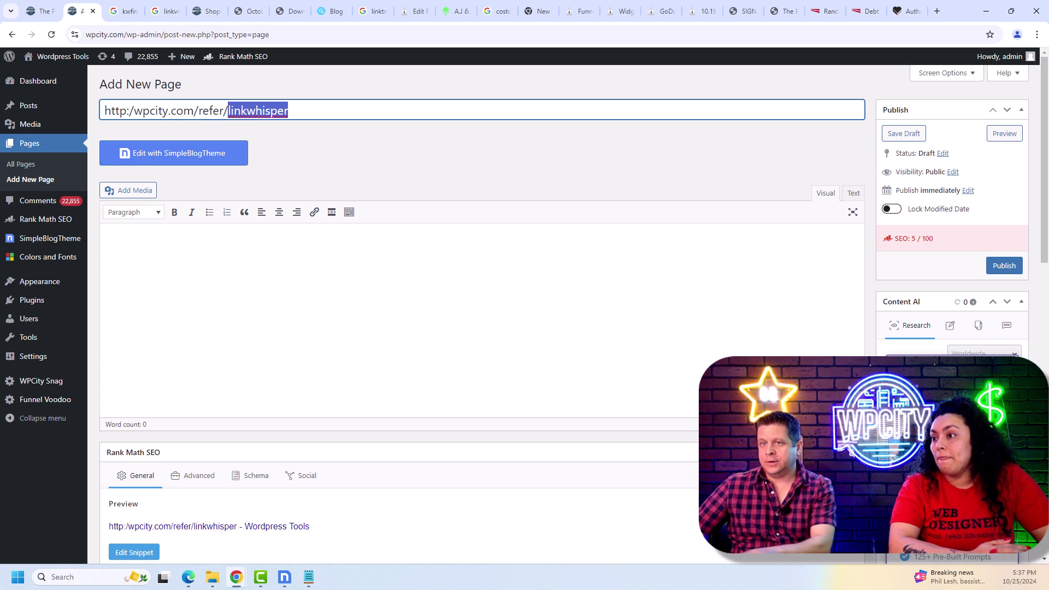
key("ctrl+a")
type("Link")
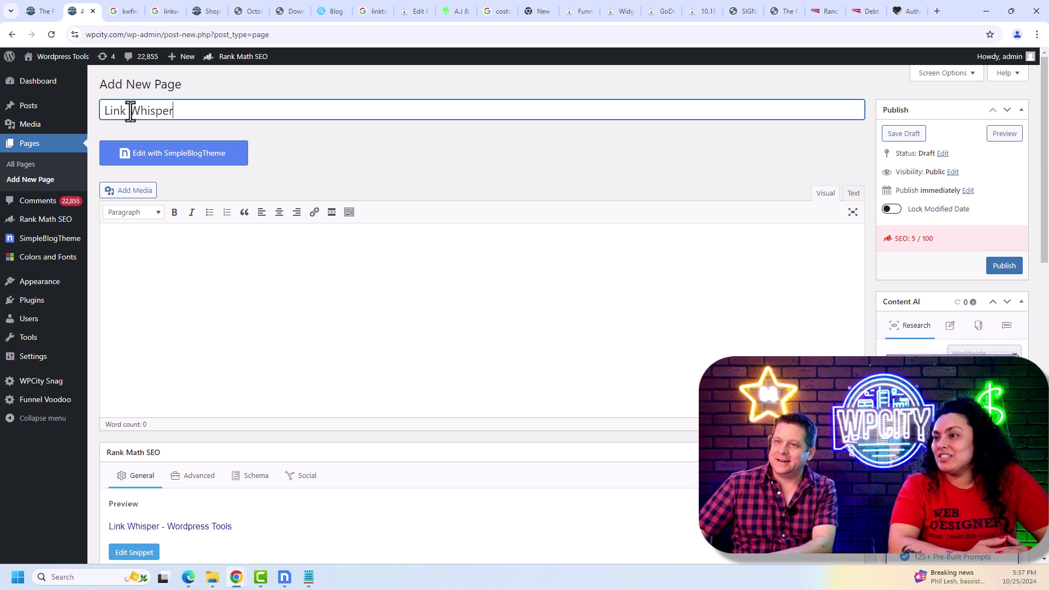
left_click(1004, 266)
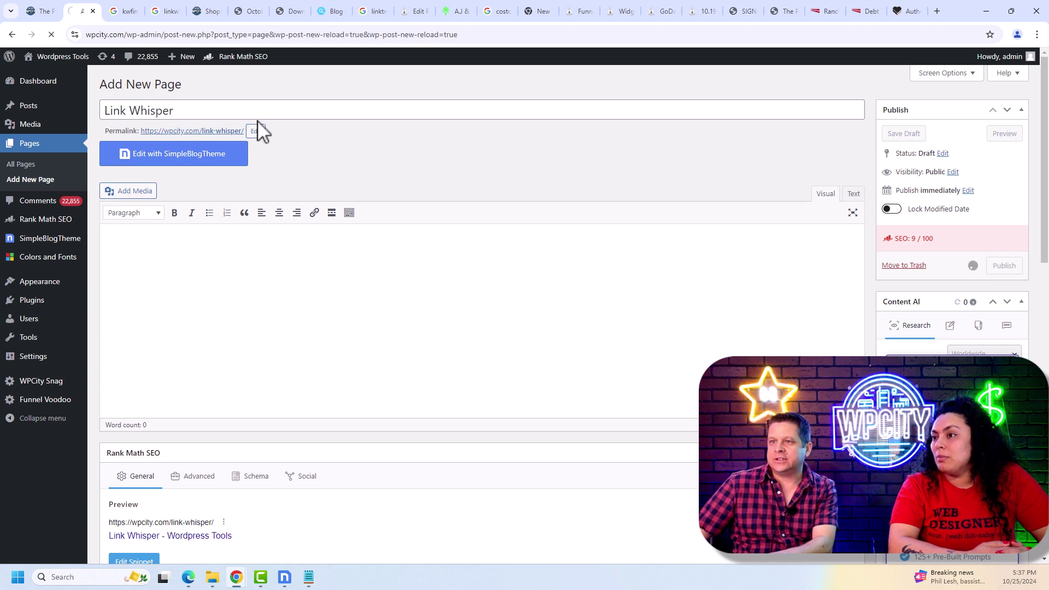
Change the Link Whisper page's permalink slug to "linkwhisper" and update the page.
left_click(255, 165)
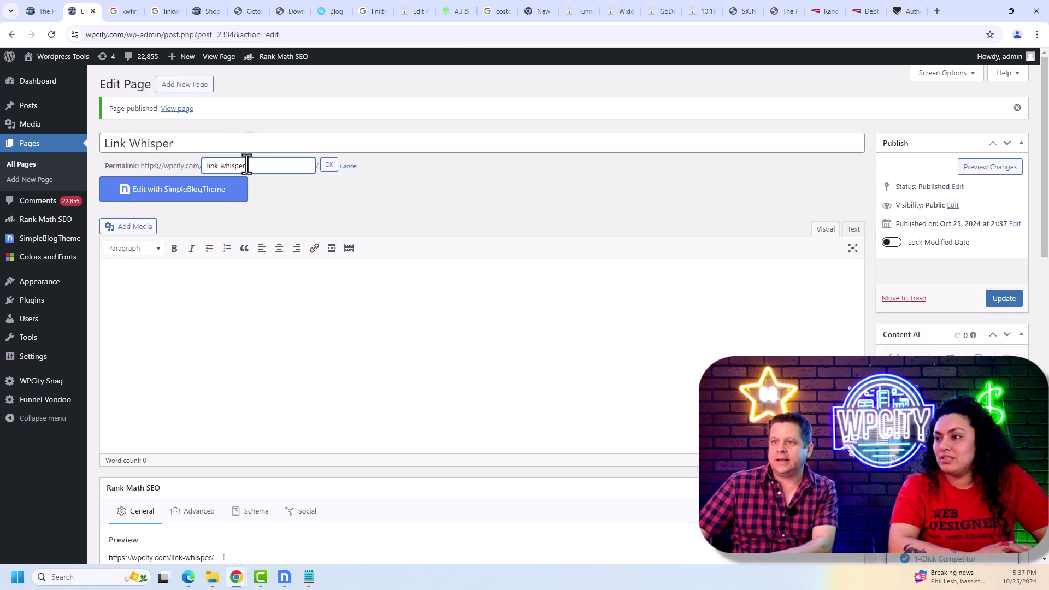
left_click(330, 165)
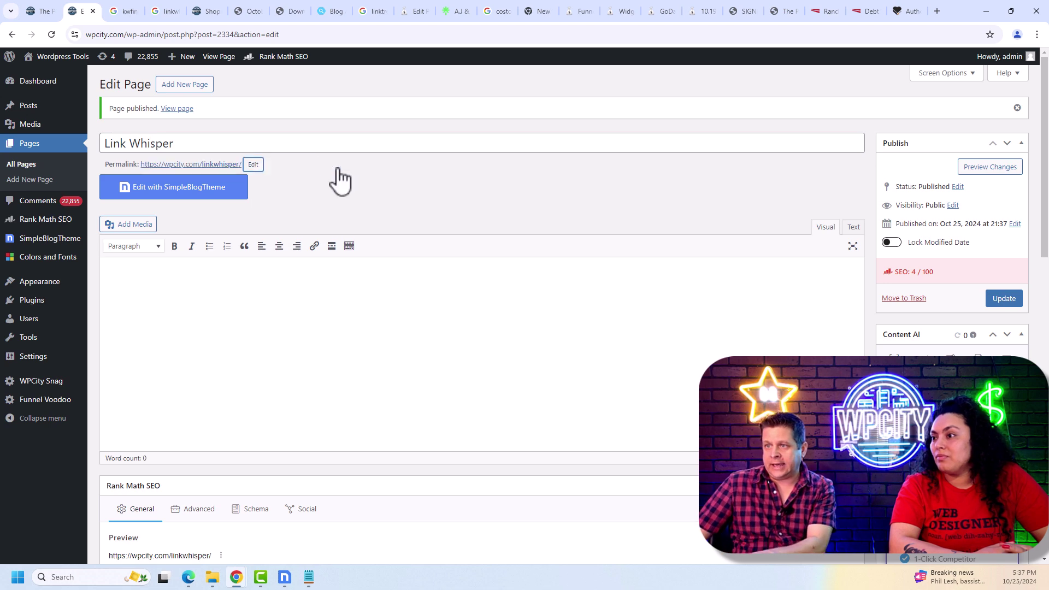
left_click(1003, 302)
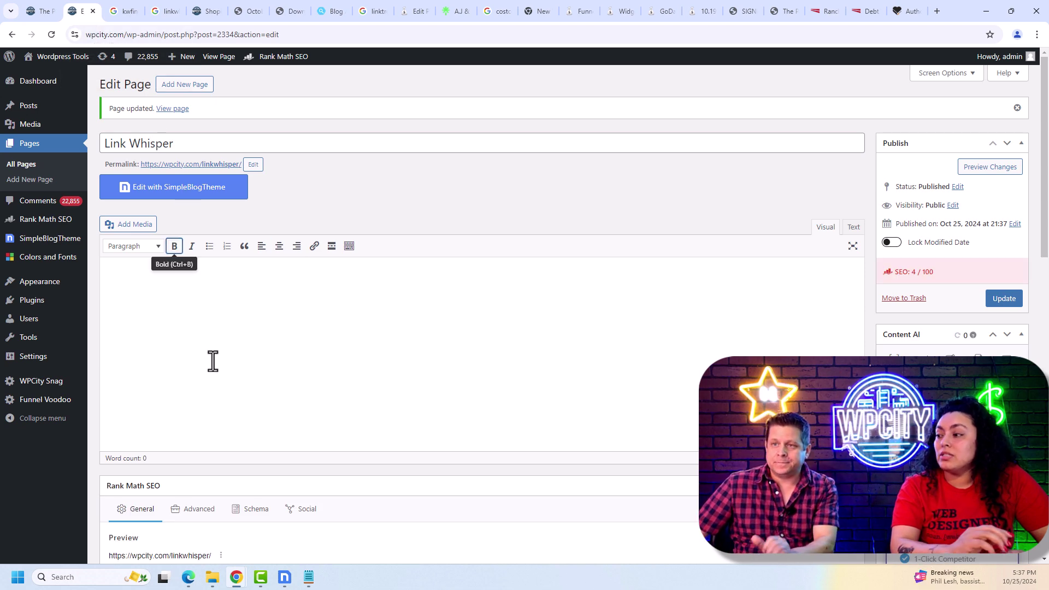
Set the Link Whisper page's parent to the Refer page in the page attributes and update the page.
scroll(672, 344, "down", 10)
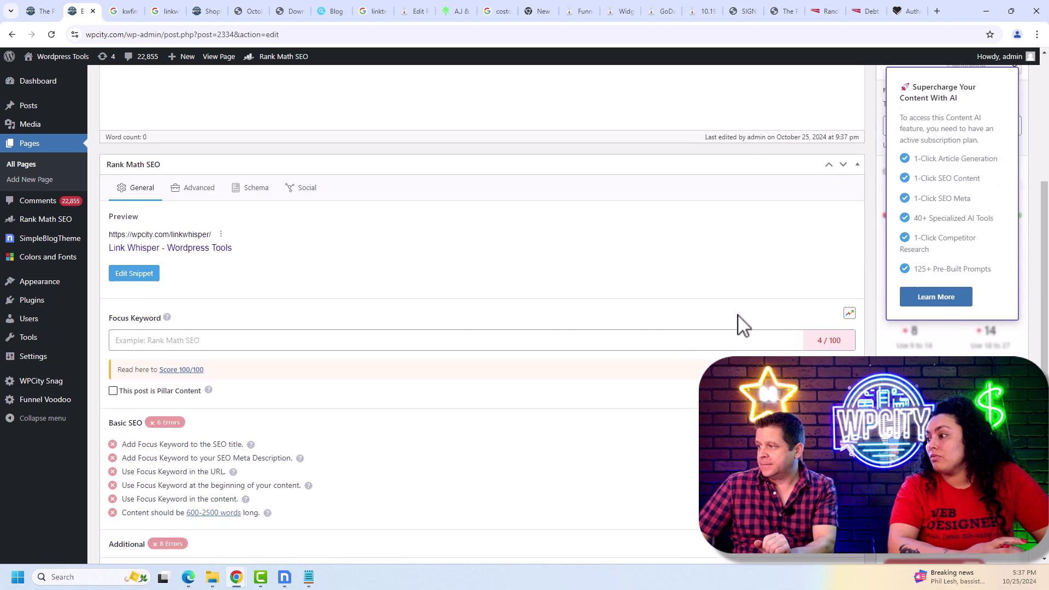
scroll(741, 328, "down", 2)
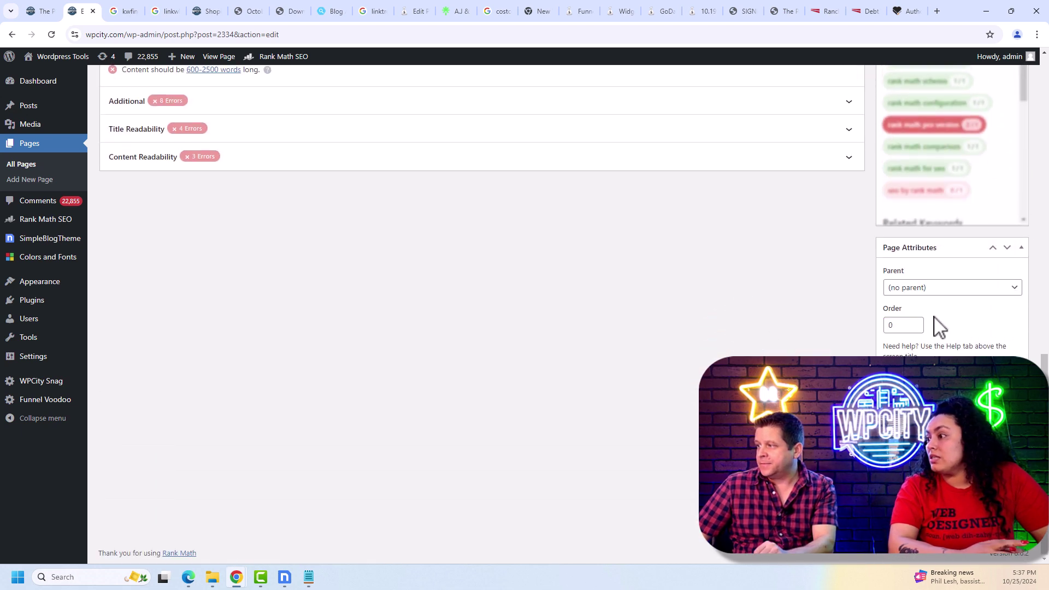
left_click(950, 289)
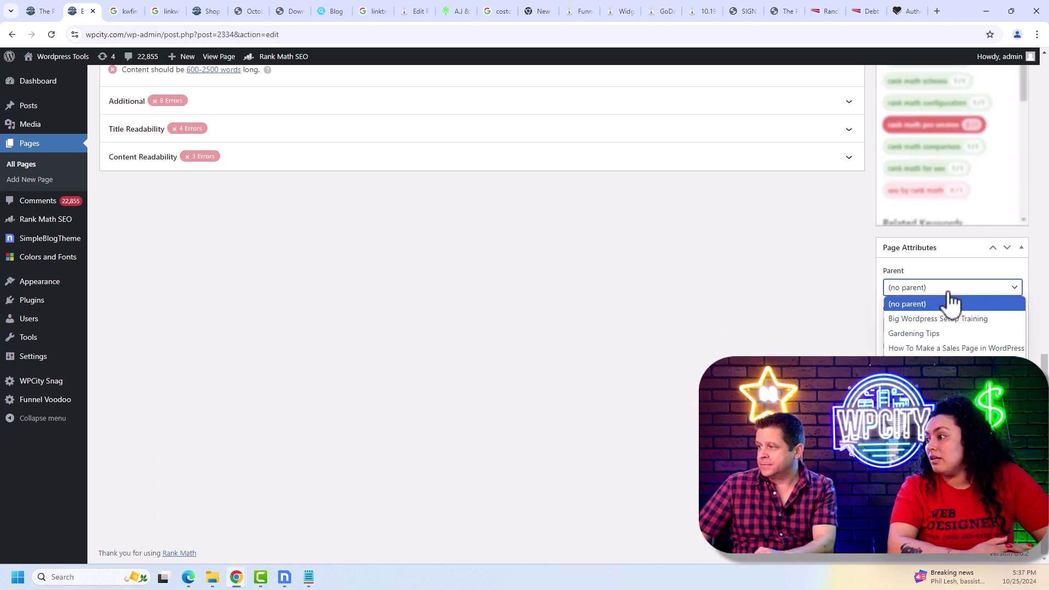
left_click(902, 348)
scroll(903, 346, "up", 9)
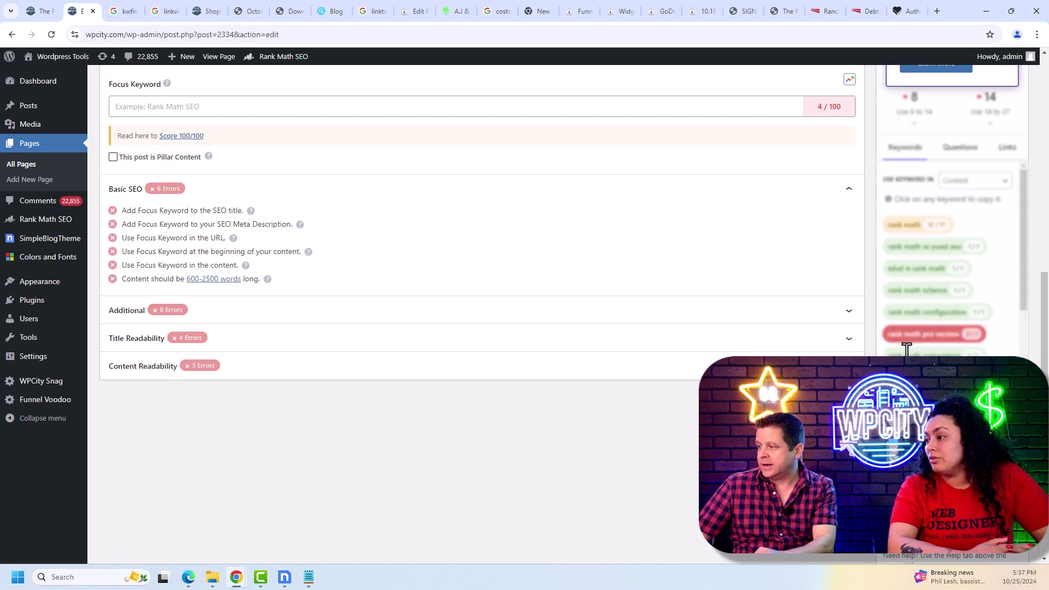
scroll(907, 354, "up", 5)
left_click(1008, 301)
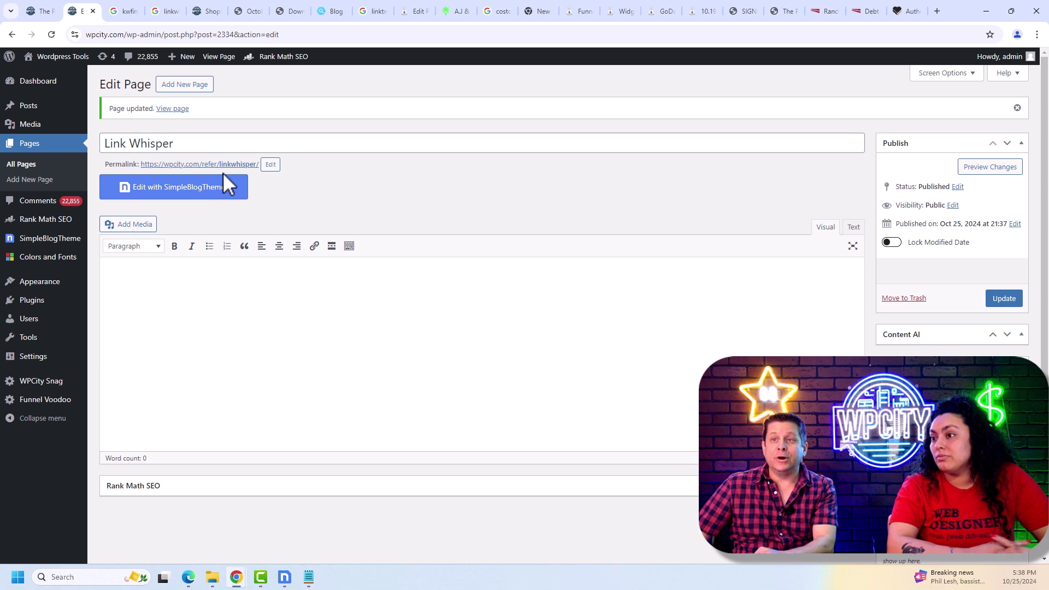
Switch to the Shopify or WordPress article tab and open the 404 Monitor log there through the WordPress dashboard.
left_click(35, 8)
left_click(201, 12)
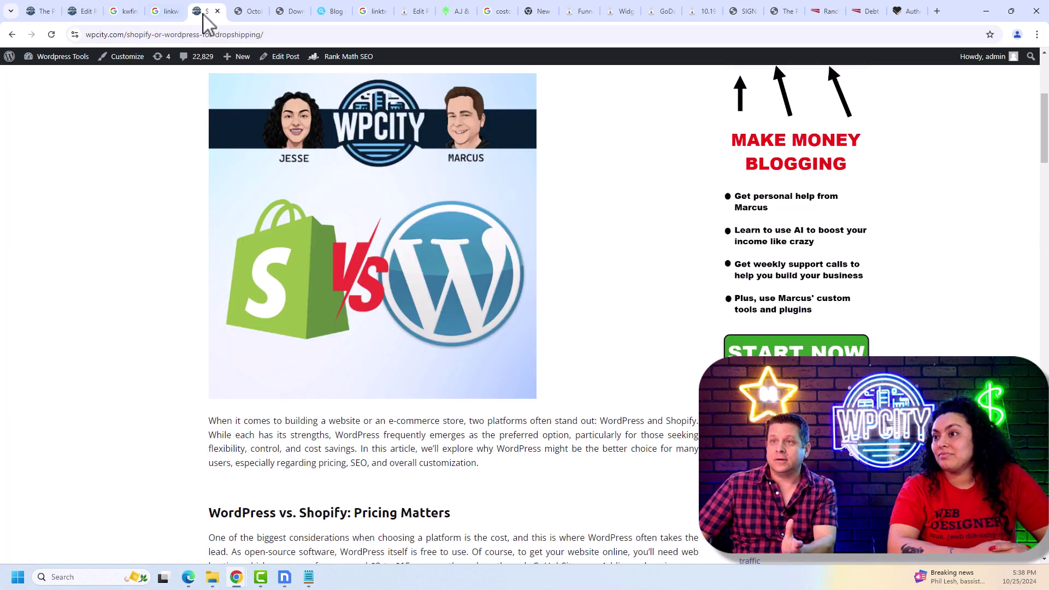
left_click(54, 79)
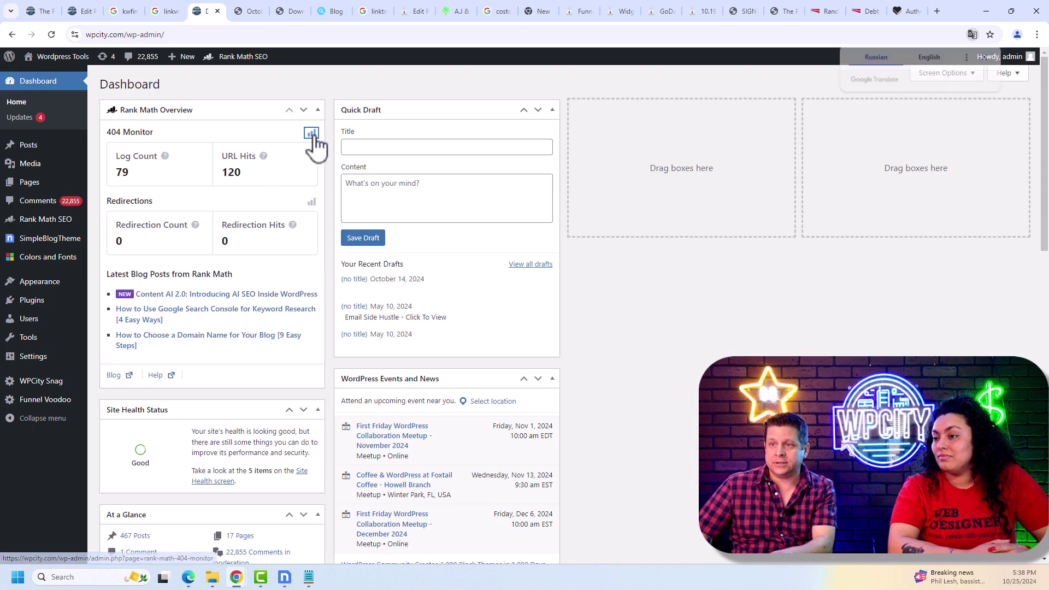
left_click(312, 134)
Find the http:/wpcity.com/refer/linkwhisper entry in the 404 Monitor log and open its link.
scroll(147, 186, "down", 3)
scroll(157, 183, "up", 3)
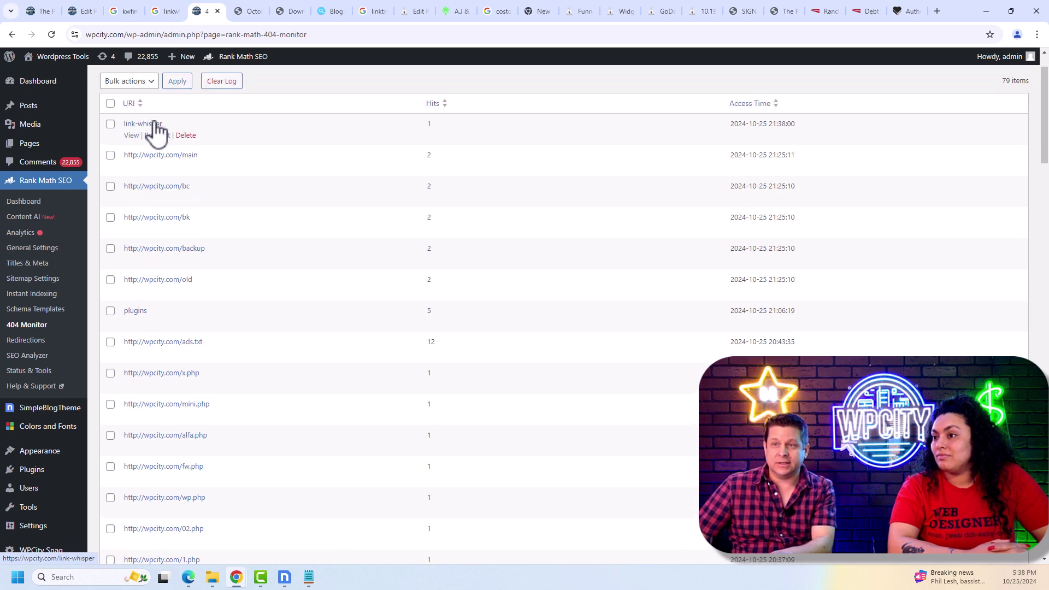
scroll(286, 306, "down", 5)
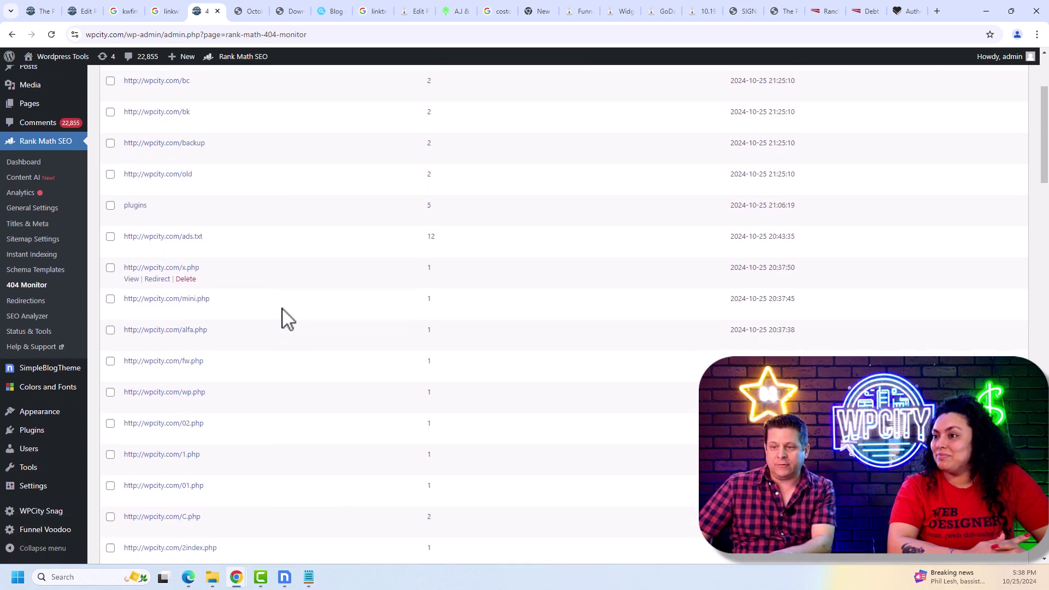
scroll(283, 309, "down", 5)
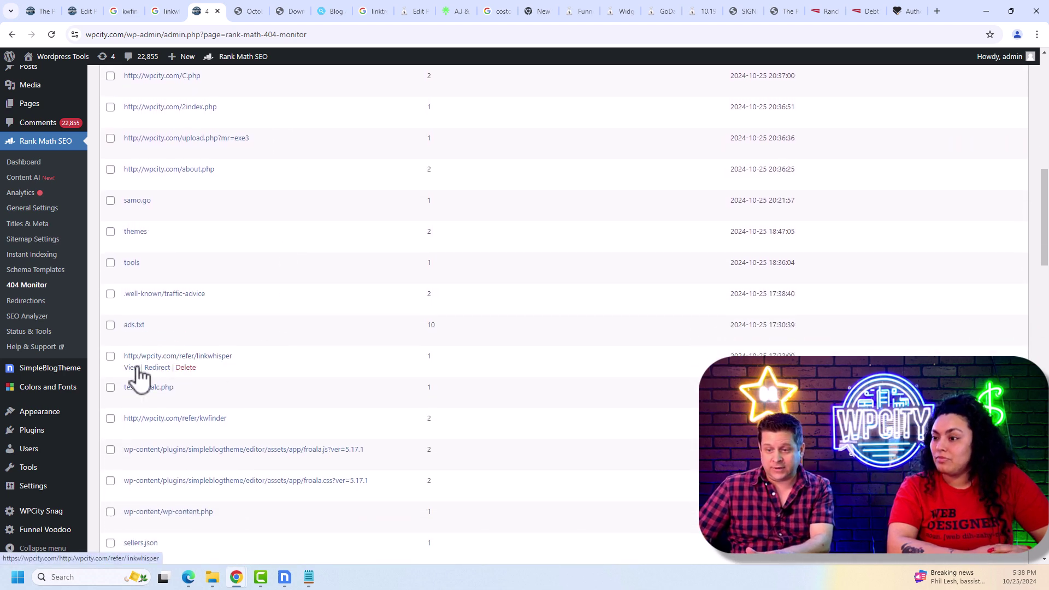
left_click(228, 364)
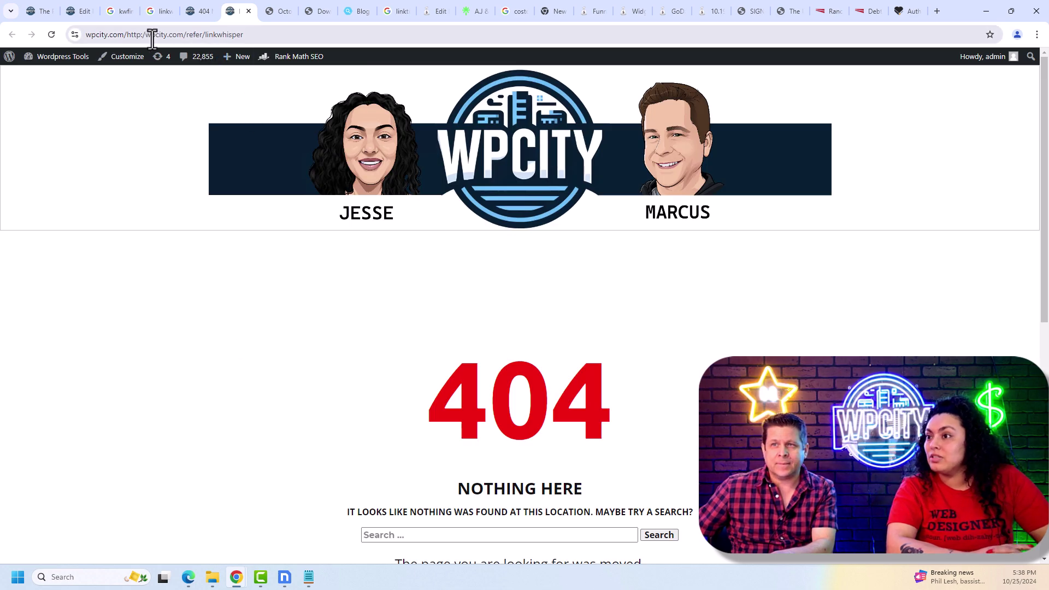
left_click(201, 12)
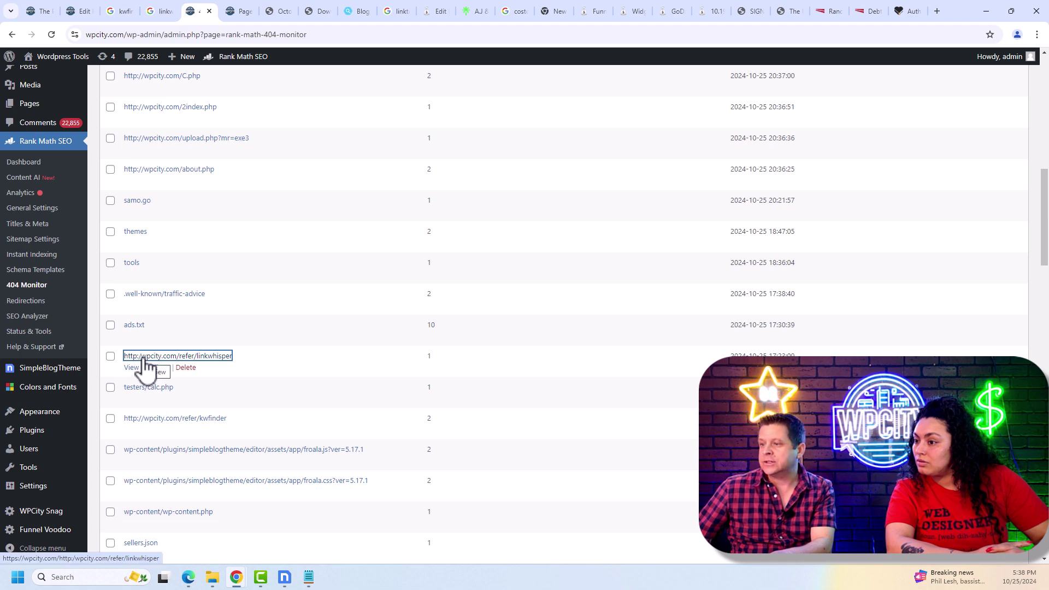
scroll(257, 360, "down", 1)
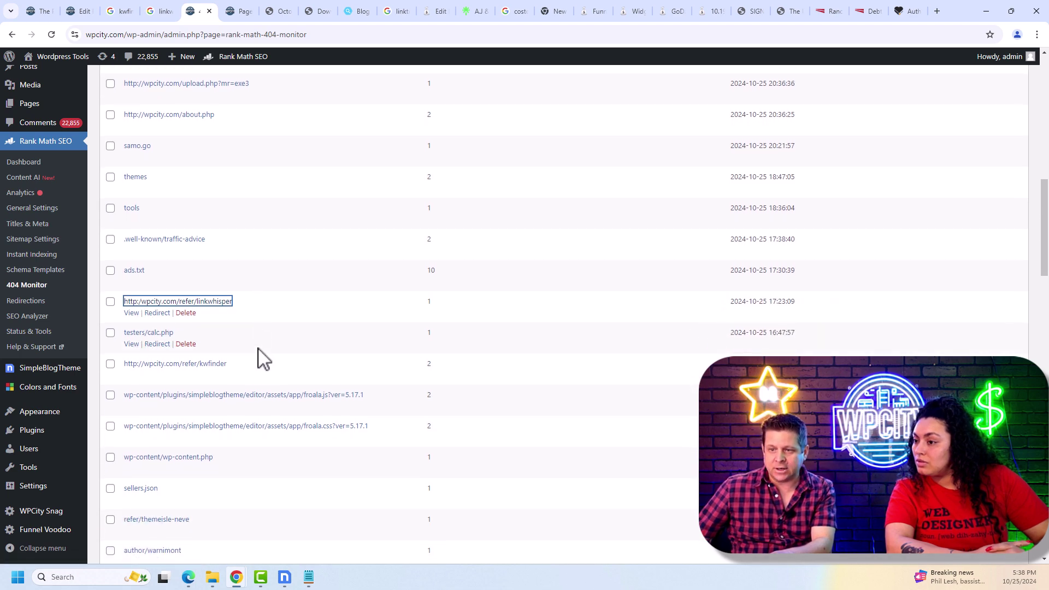
scroll(264, 358, "down", 1)
scroll(272, 350, "down", 2)
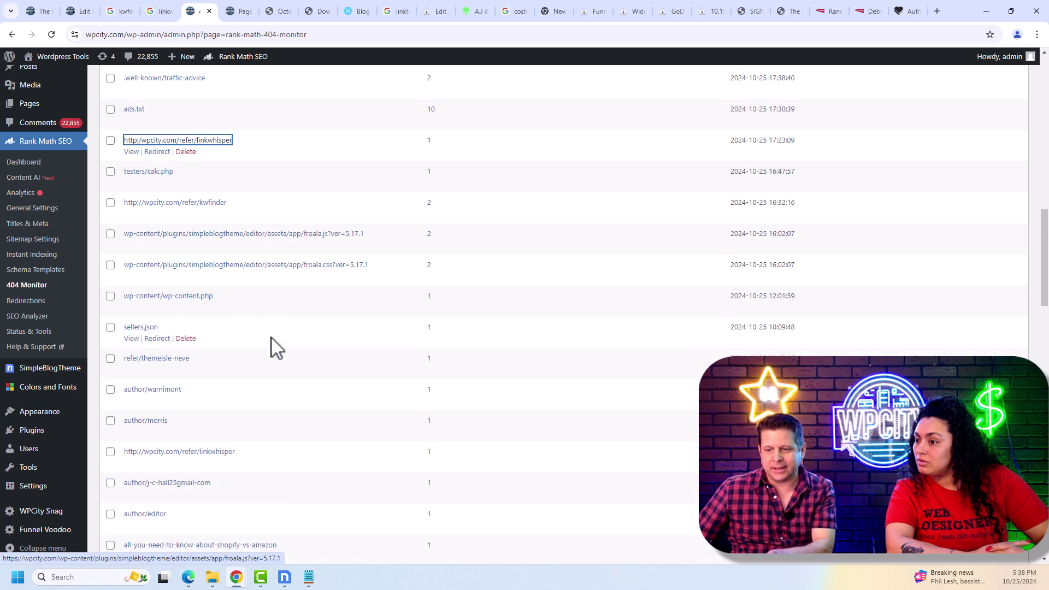
left_click(229, 450)
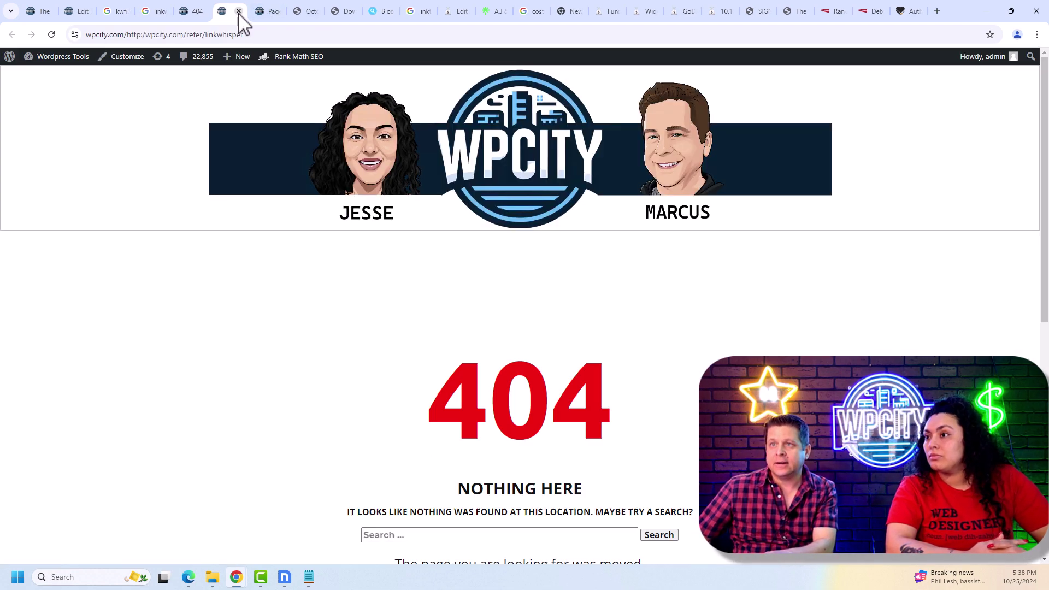
left_click_drag(122, 35, 57, 33)
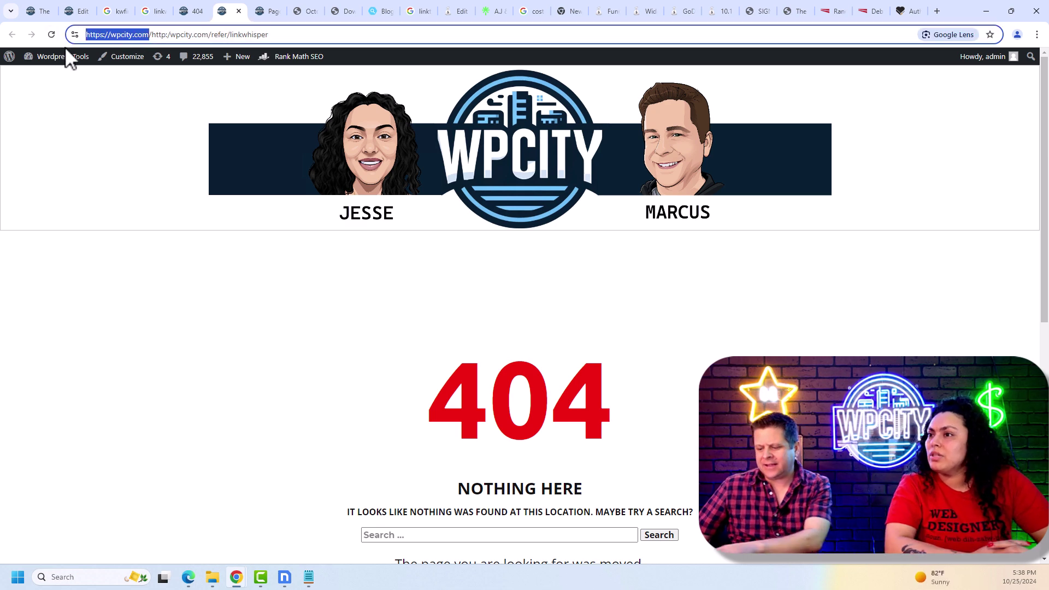
key("BackSpace")
key("Delete")
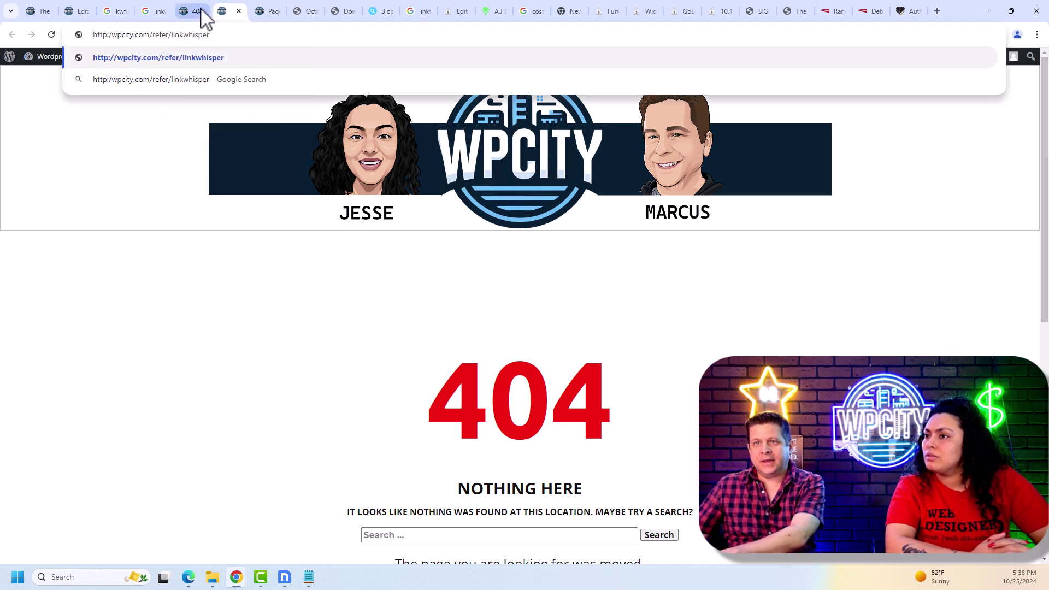
key("Return")
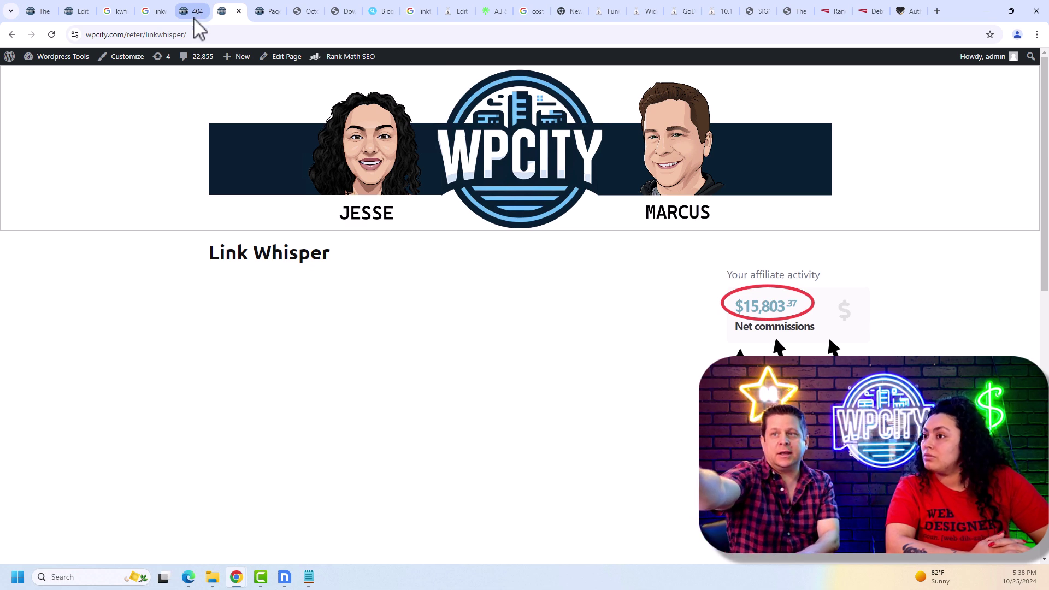
Go back to the 404 Monitor log and examine the linkwhisper entry and the remaining broken URLs.
left_click(194, 14)
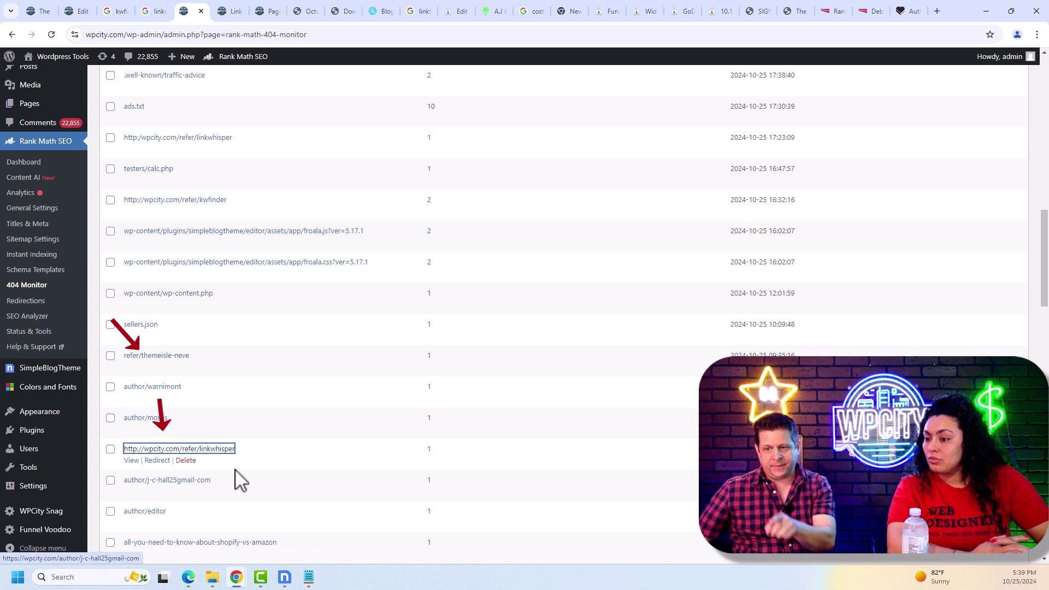
left_click_drag(249, 457, 125, 454)
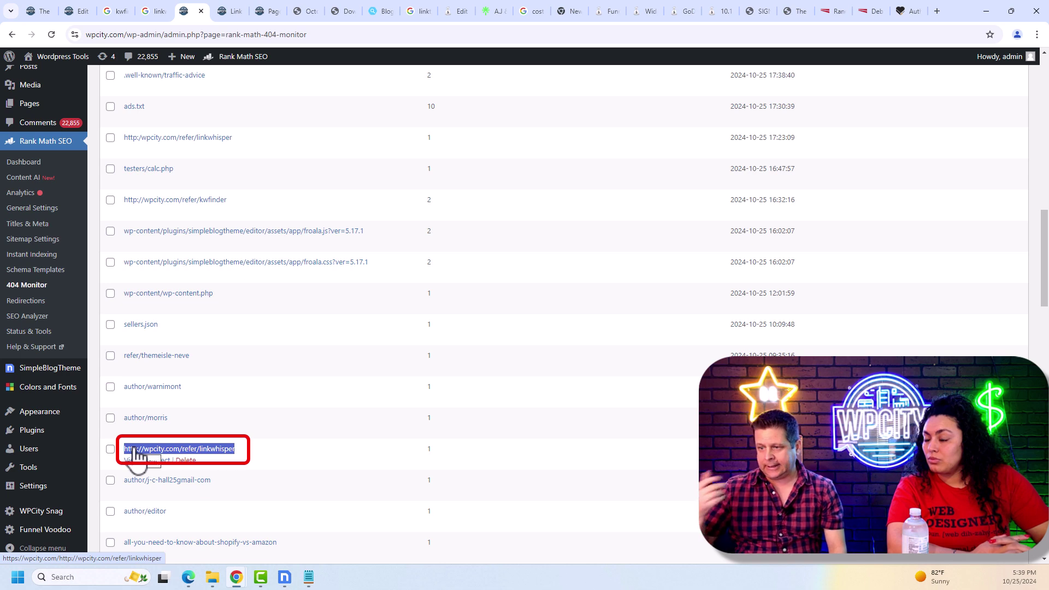
scroll(252, 451, "down", 5)
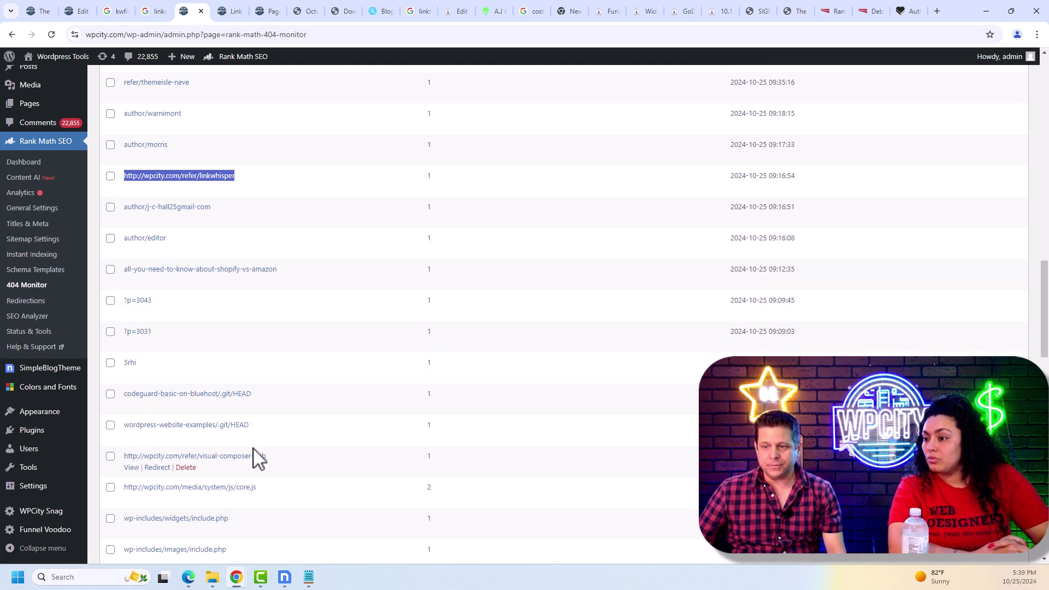
scroll(251, 465, "down", 3)
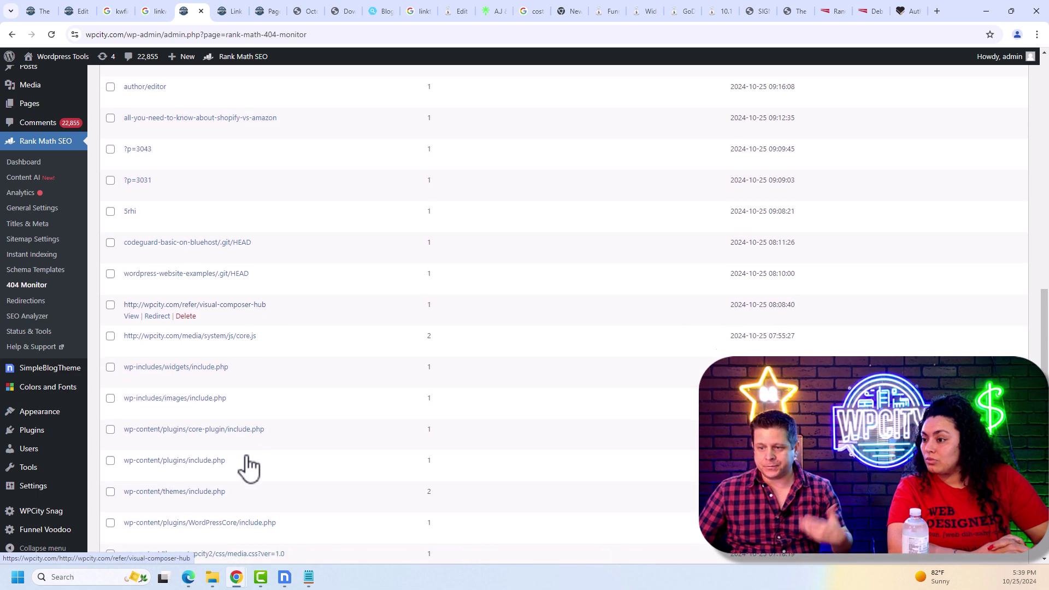
scroll(256, 464, "down", 1)
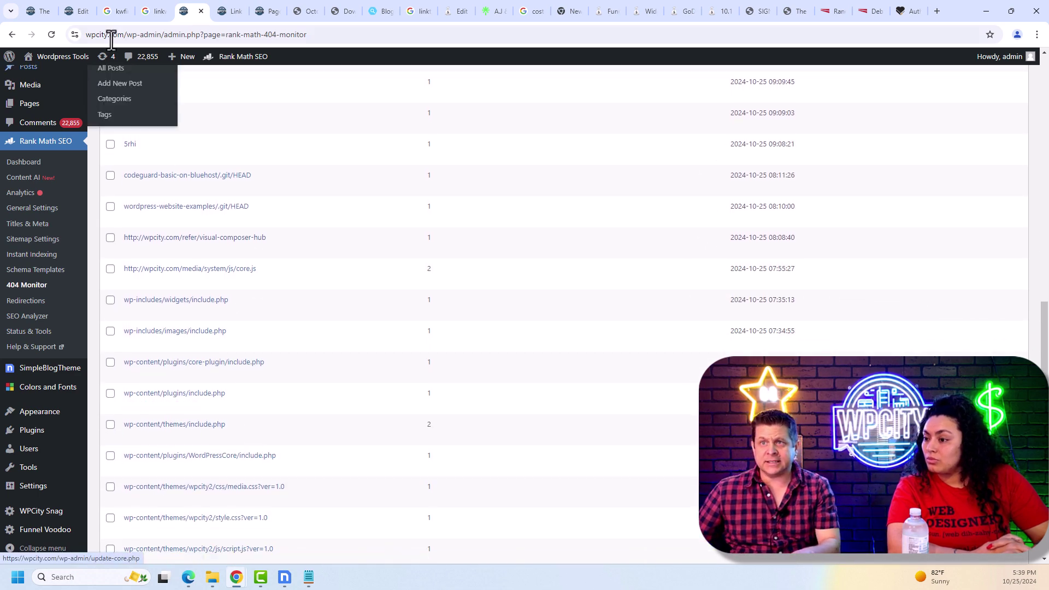
scroll(275, 246, "up", 10)
scroll(276, 244, "up", 6)
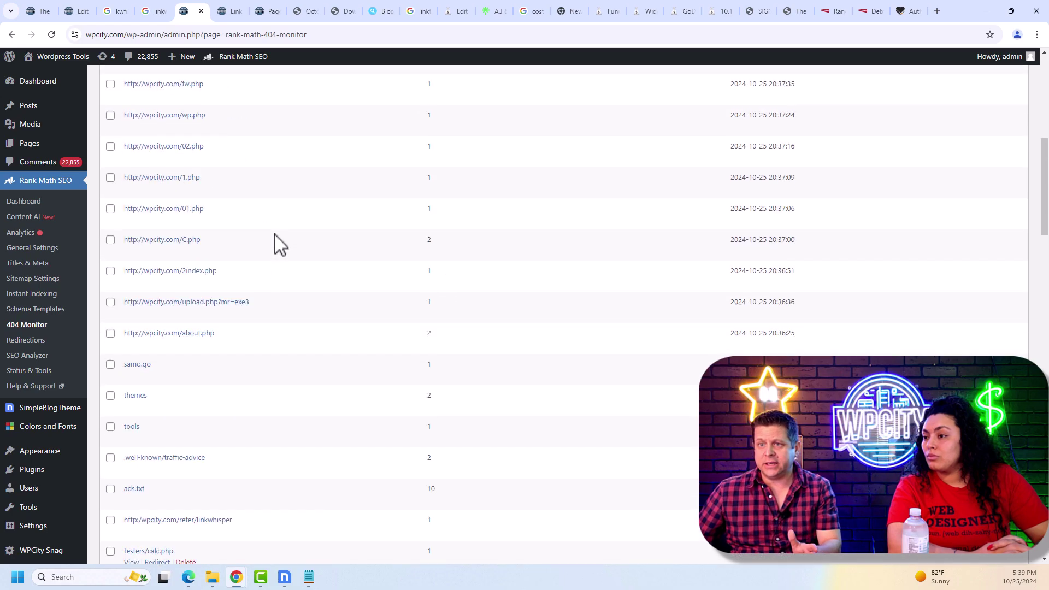